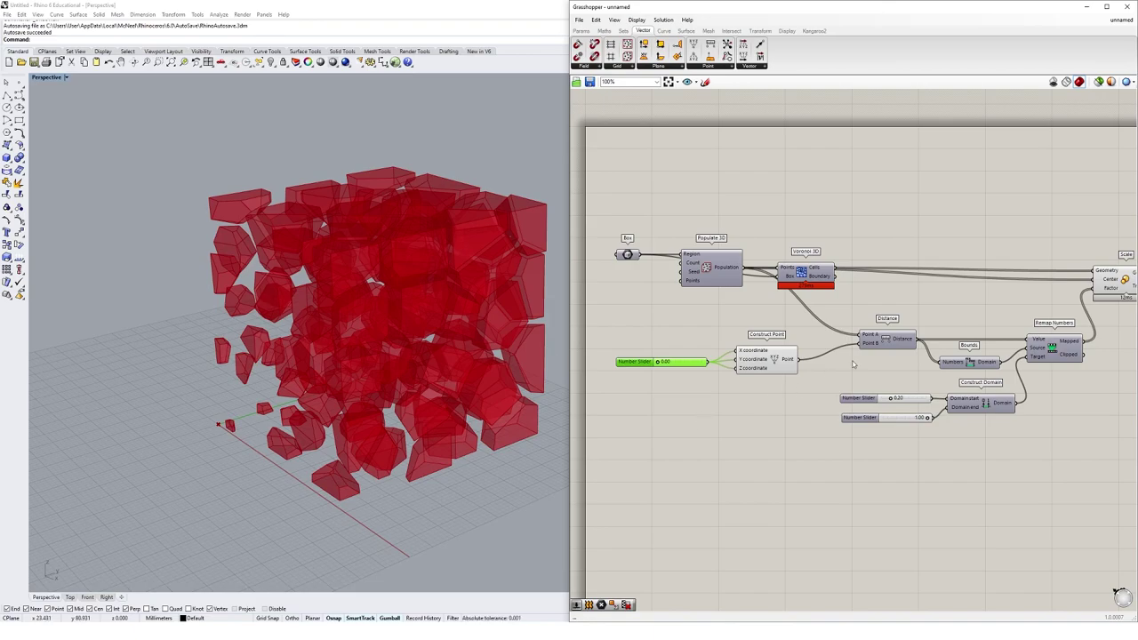
# - Pan the Grasshopper canvas left until the Scale component is fully in view
pyautogui.moveTo(1008, 299); pyautogui.dragTo(782, 317, button='right')
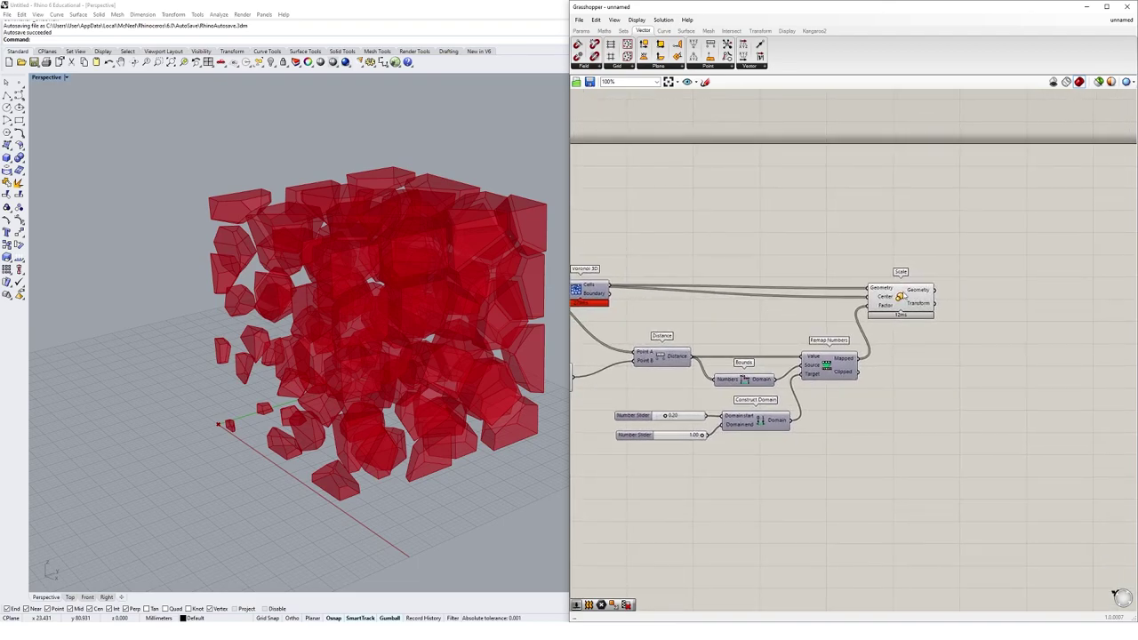
pyautogui.moveTo(982, 310); pyautogui.dragTo(917, 311, button='right')
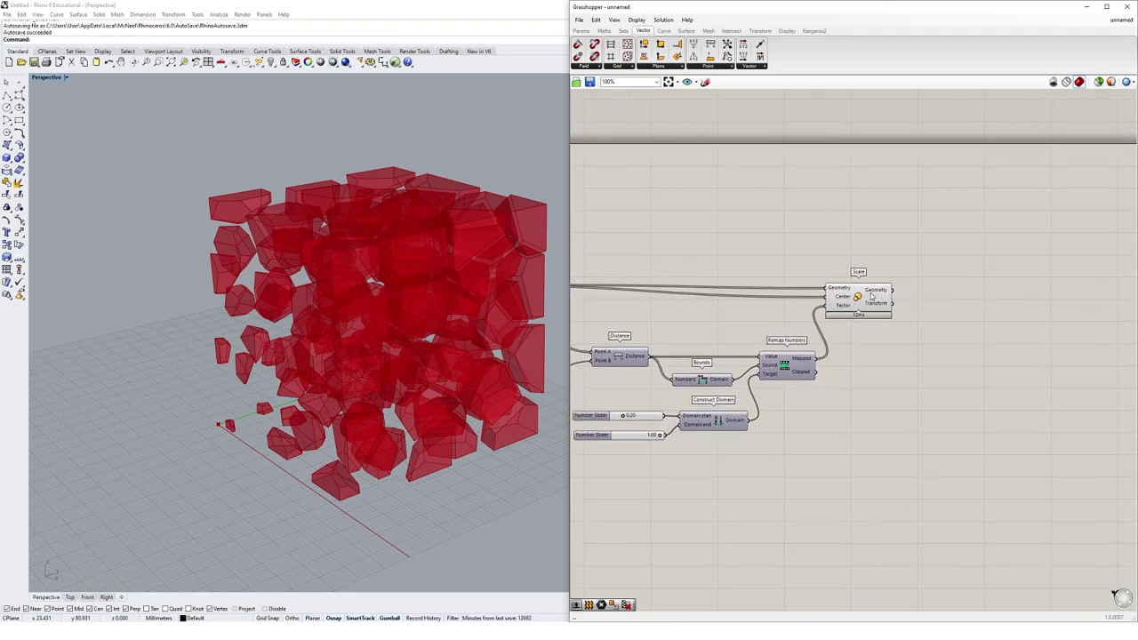
pyautogui.moveTo(872, 296)
# - Place a Custom Preview component from a 'preview' search right beside the Scale component
pyautogui.doubleClick(948, 296)
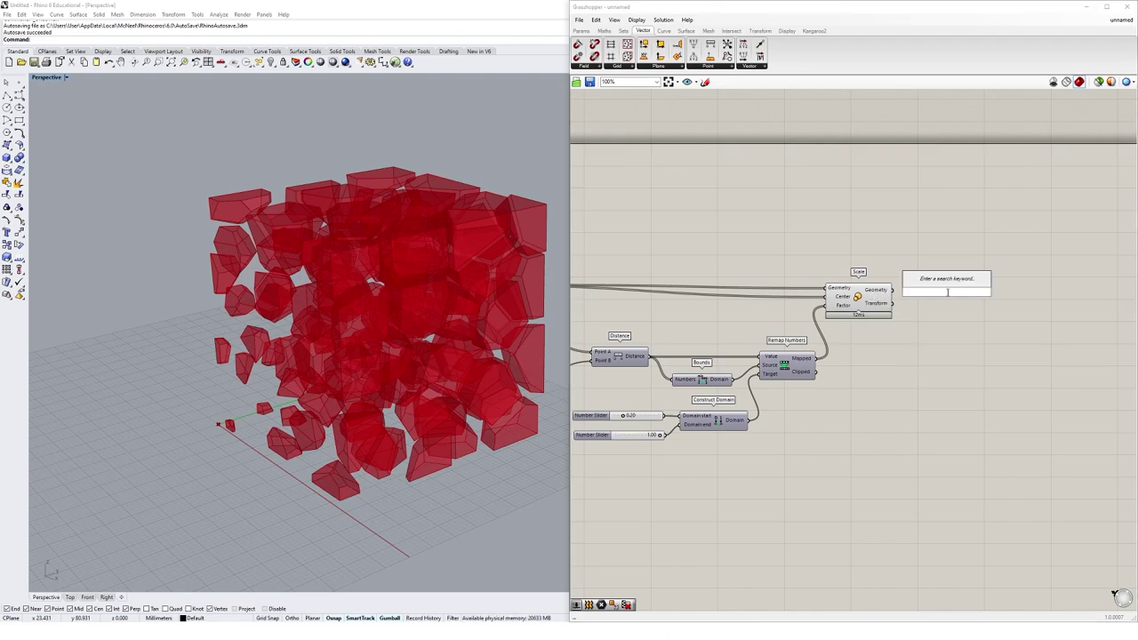
pyautogui.write('preview')
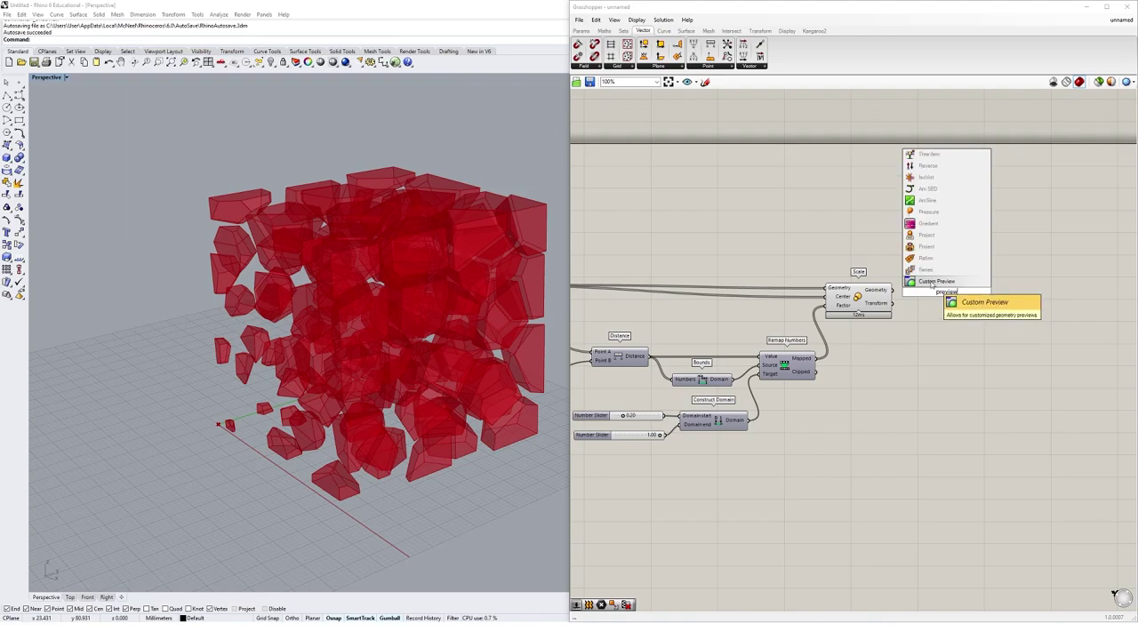
pyautogui.click(932, 283)
pyautogui.click(787, 31)
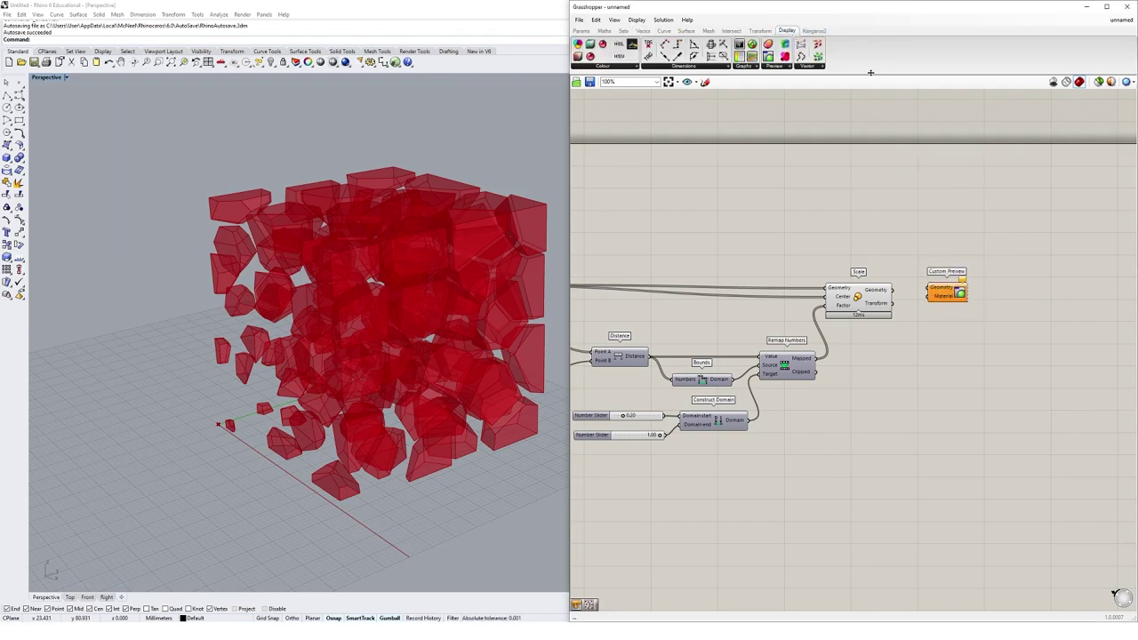
pyautogui.click(775, 67)
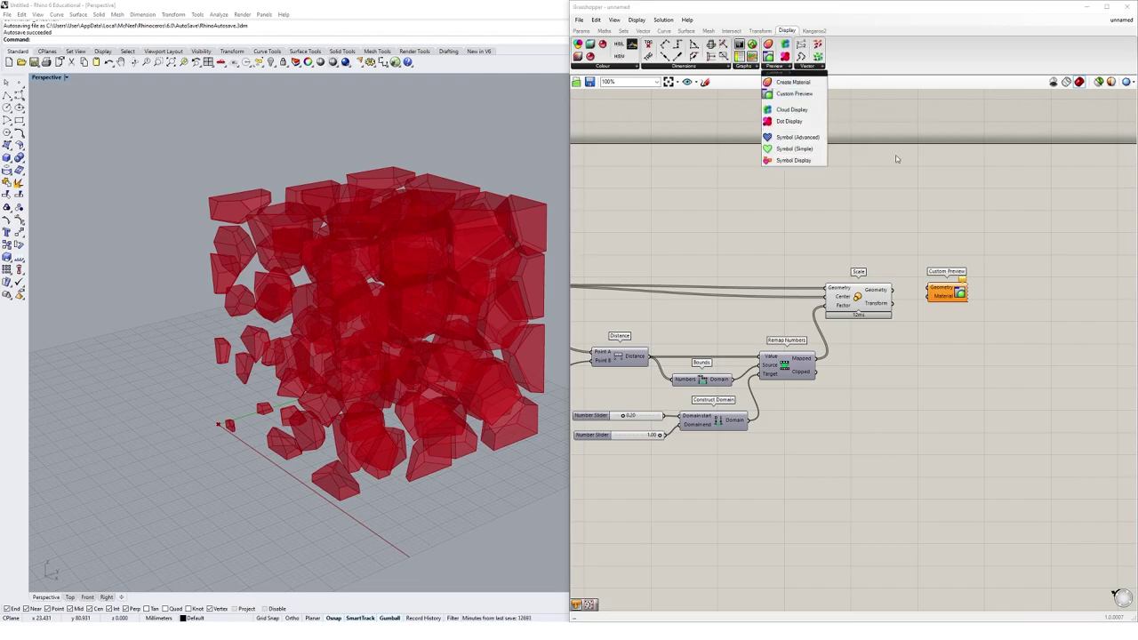
pyautogui.moveTo(949, 292); pyautogui.dragTo(968, 302)
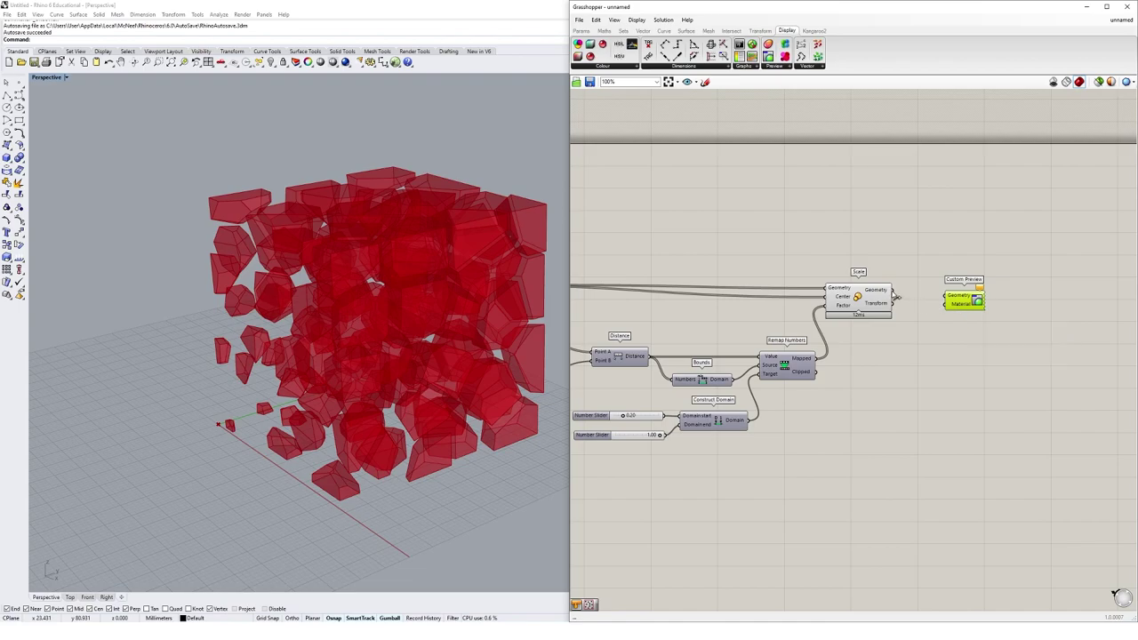
pyautogui.moveTo(891, 290); pyautogui.dragTo(975, 294)
# - Wire Scale's Geometry output into Custom Preview's Geometry input and check the definition
pyautogui.click(961, 255)
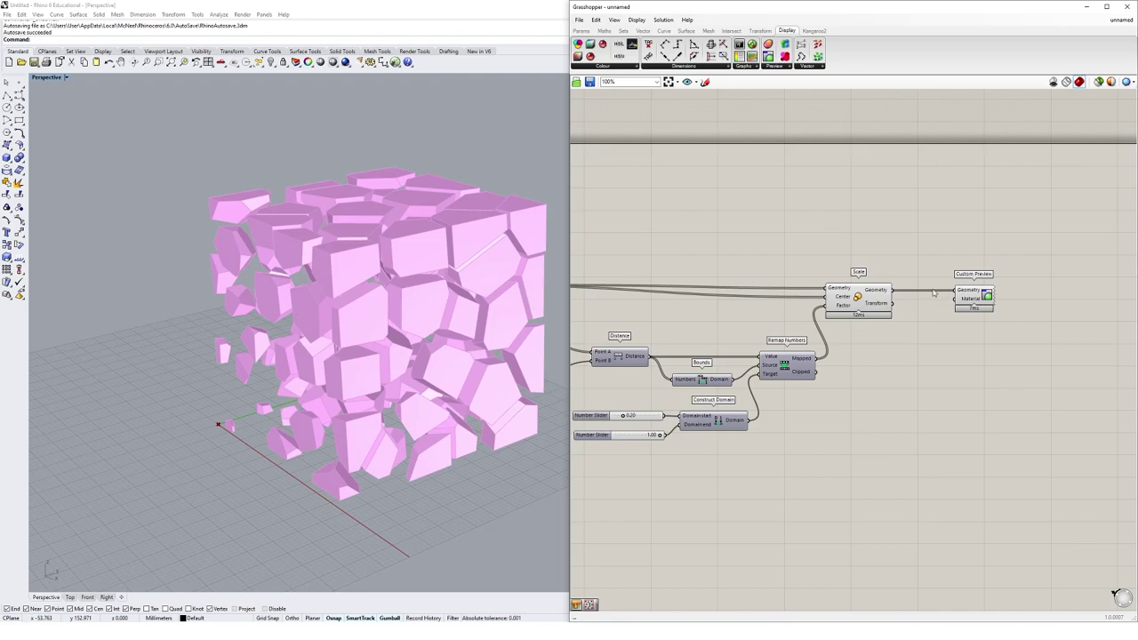
pyautogui.scroll(-1, 800, 338)
pyautogui.moveTo(711, 338); pyautogui.dragTo(782, 320, button='right')
pyautogui.moveTo(974, 392); pyautogui.dragTo(573, 233)
pyautogui.click(801, 231)
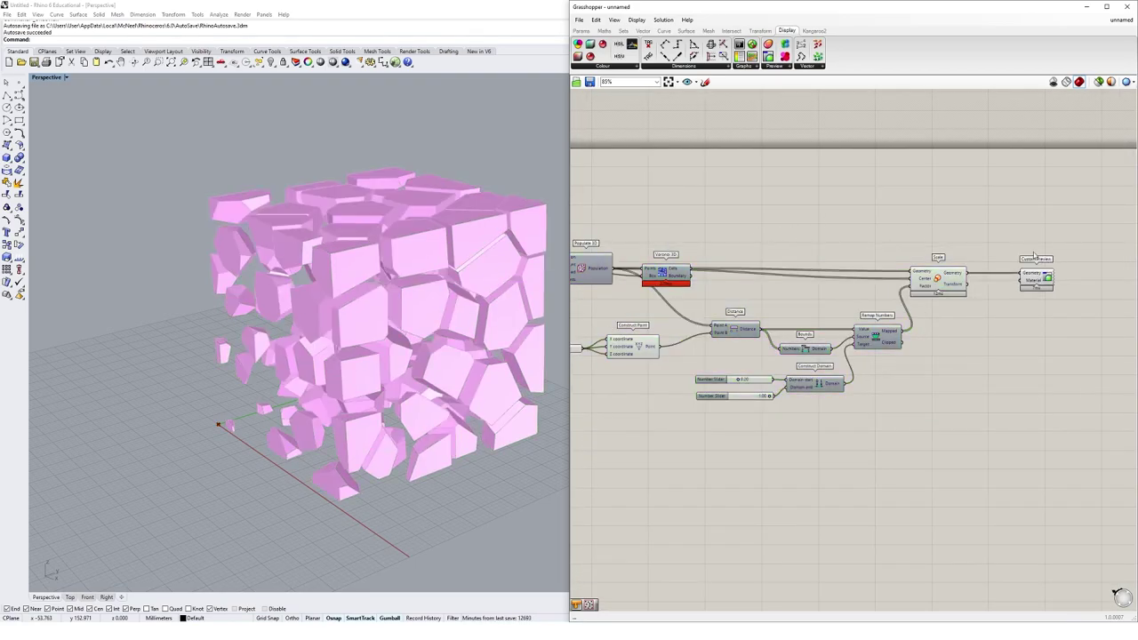
pyautogui.click(943, 277)
pyautogui.rightClick(941, 235)
pyautogui.click(965, 260)
pyautogui.scroll(3, 1031, 242)
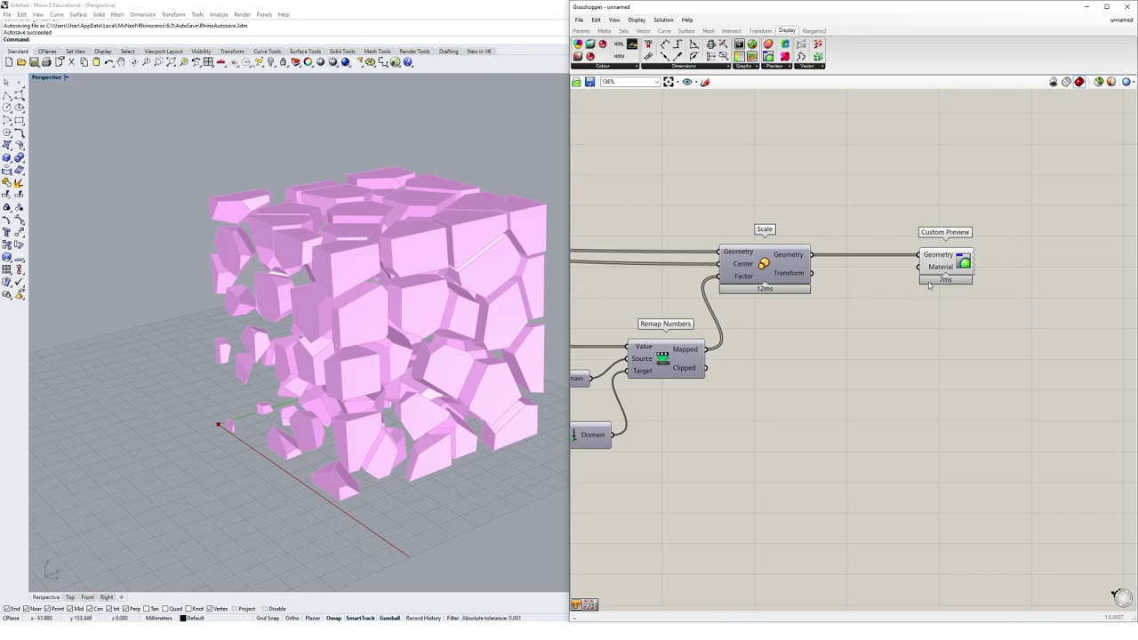
# - Add a Colour Swatch from the 'switch' search and wire it into Custom Preview's Material input
pyautogui.doubleClick(845, 353)
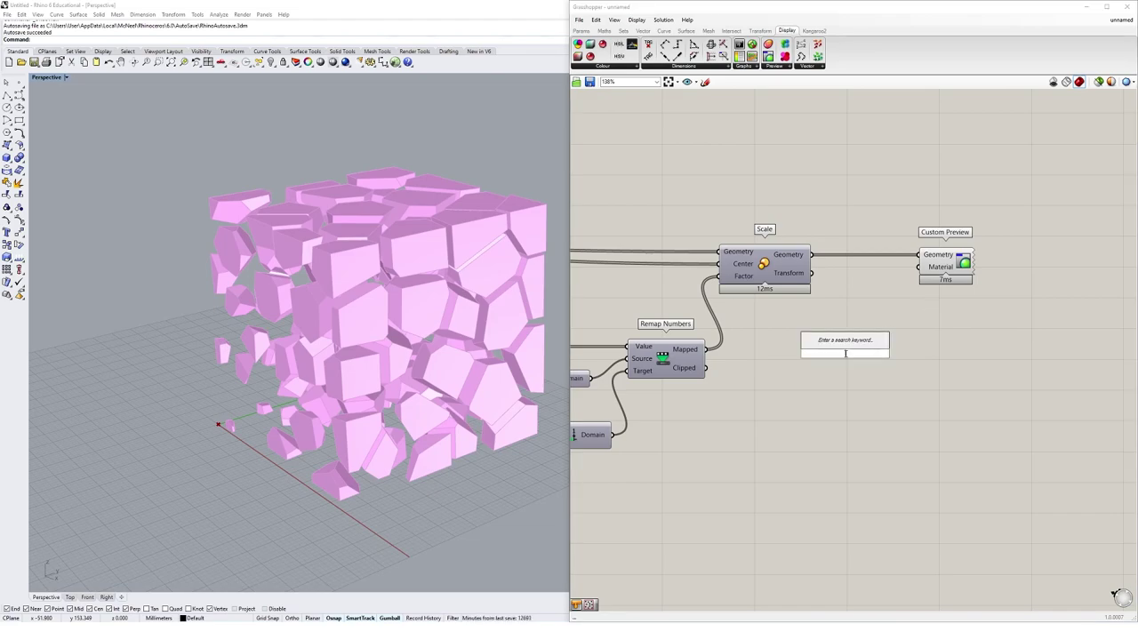
pyautogui.write('swi')
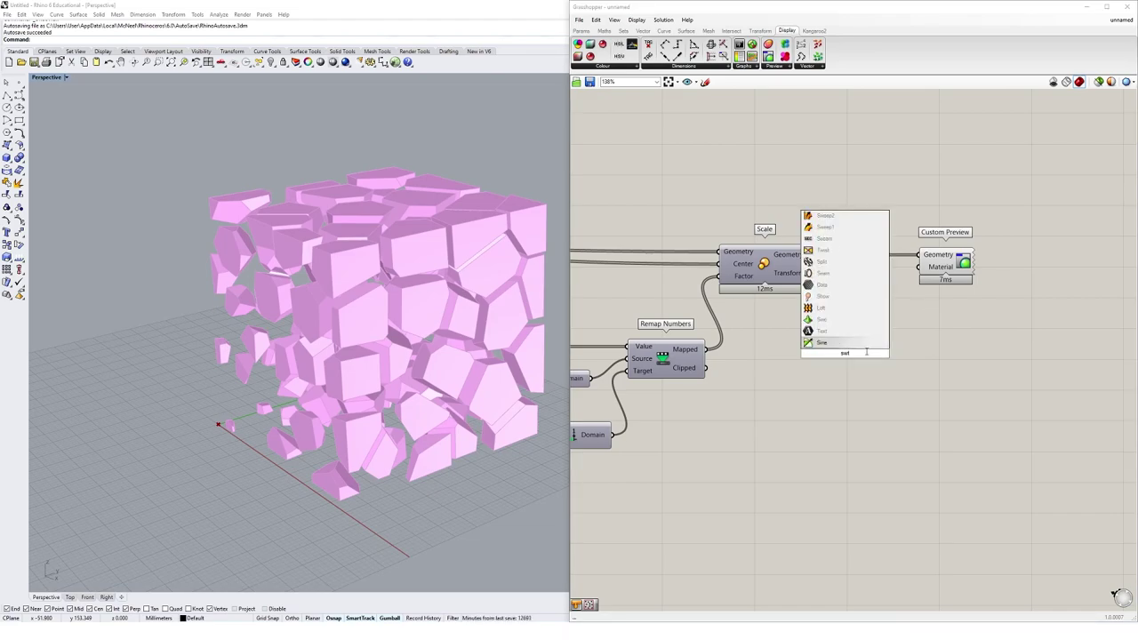
pyautogui.write('tch')
pyautogui.press('Return')
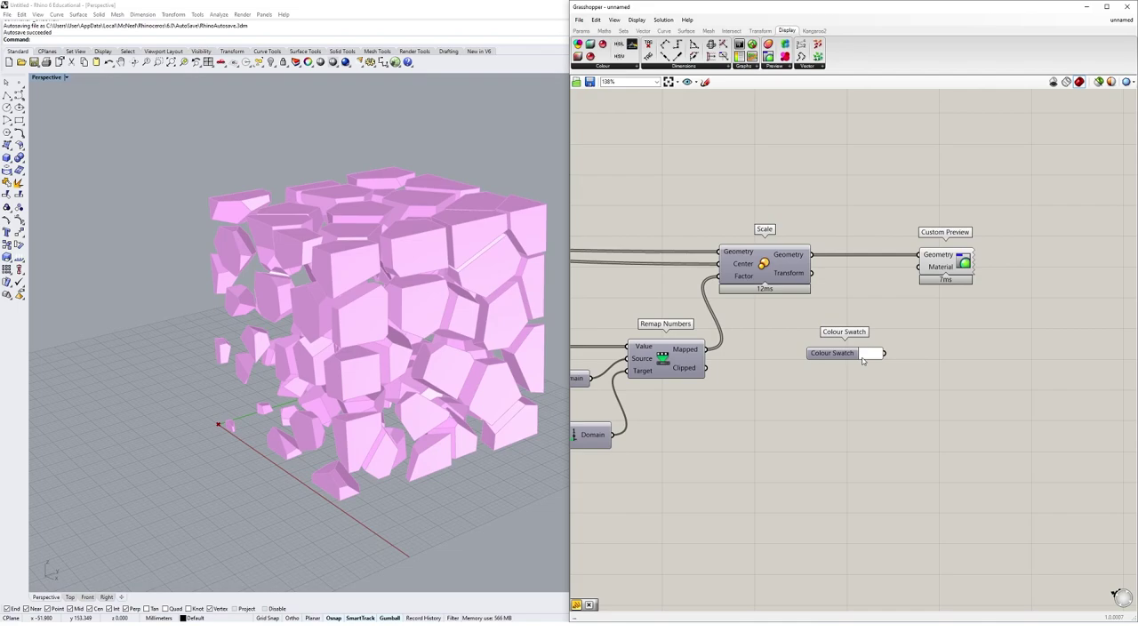
pyautogui.moveTo(849, 361); pyautogui.dragTo(835, 359)
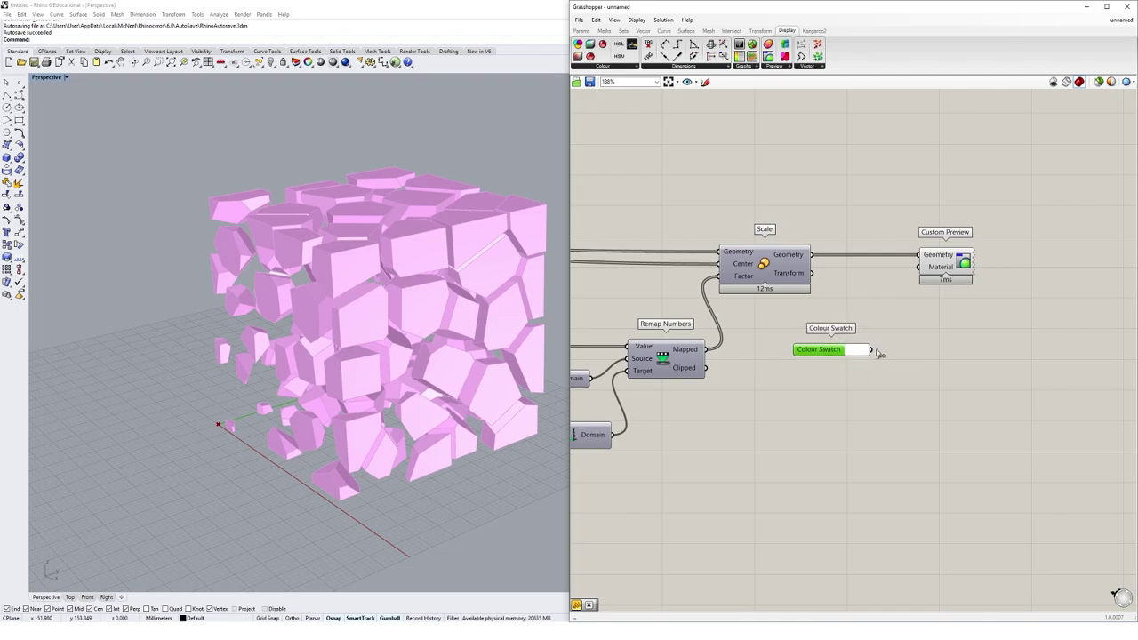
pyautogui.moveTo(871, 350); pyautogui.dragTo(919, 267)
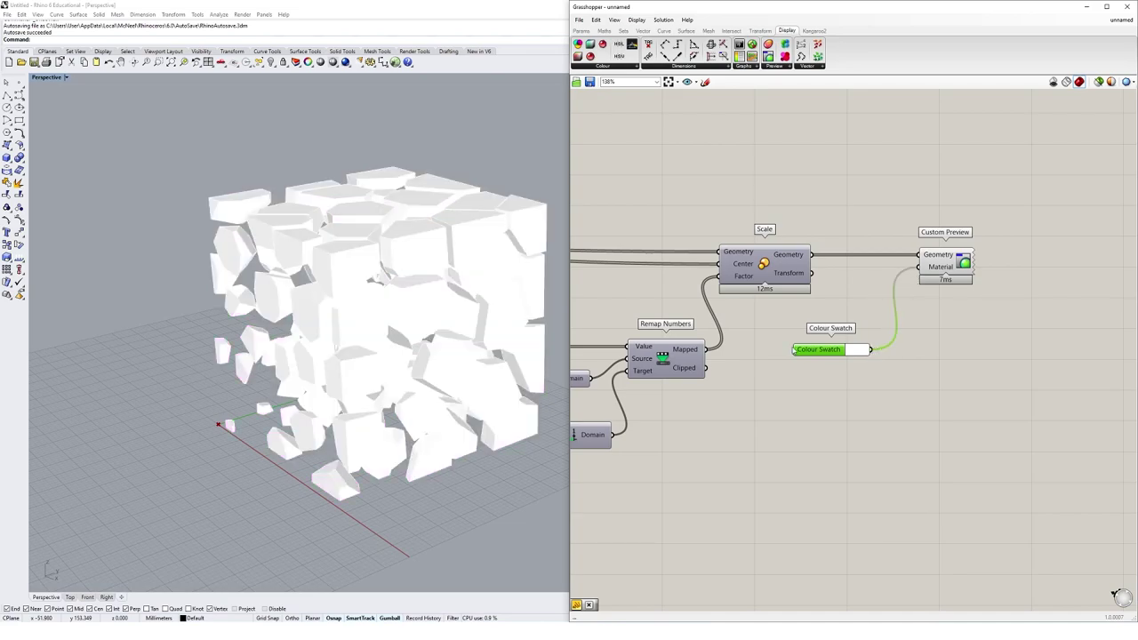
# - Set the Colour Swatch to a saturated blue-violet in its colour picker
pyautogui.click(859, 352)
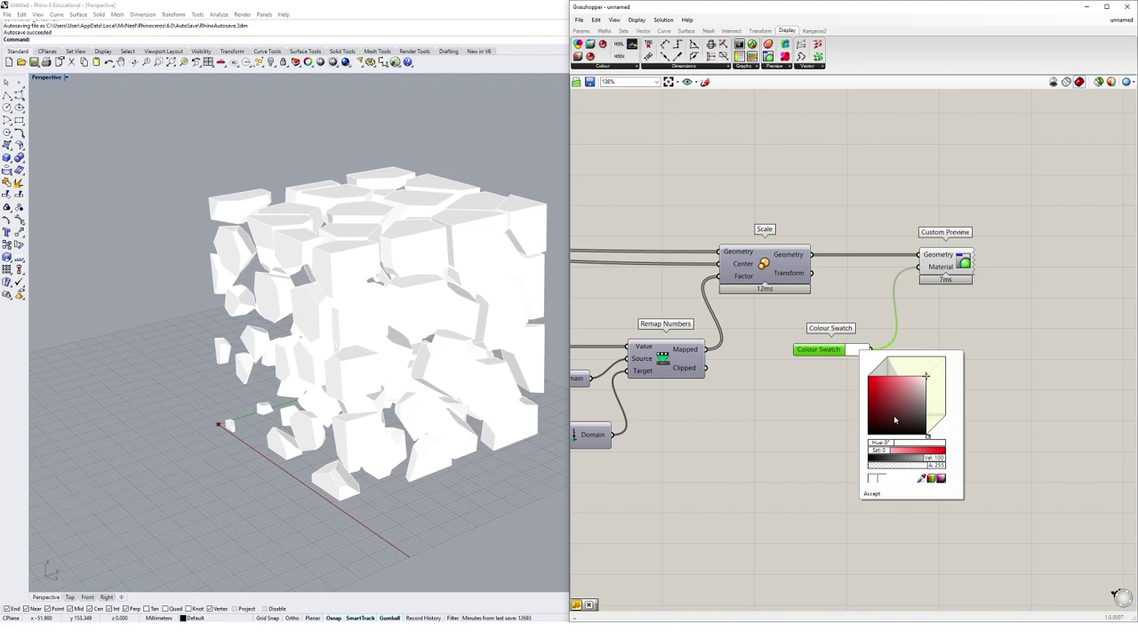
pyautogui.moveTo(891, 444); pyautogui.dragTo(961, 458)
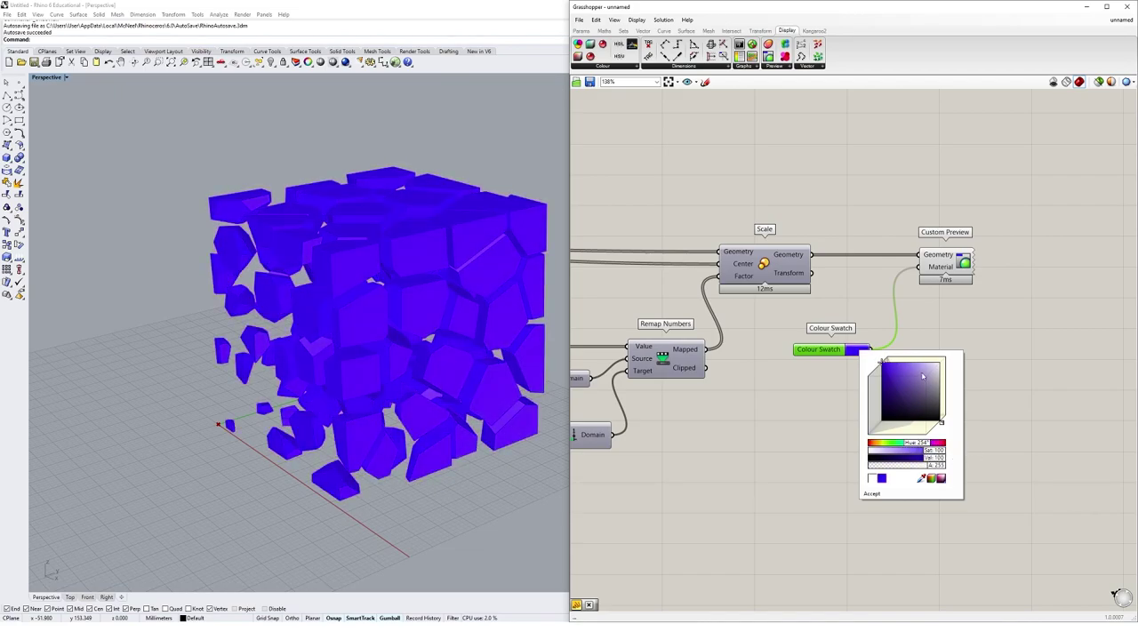
pyautogui.moveTo(922, 377); pyautogui.dragTo(880, 360)
pyautogui.click(960, 322)
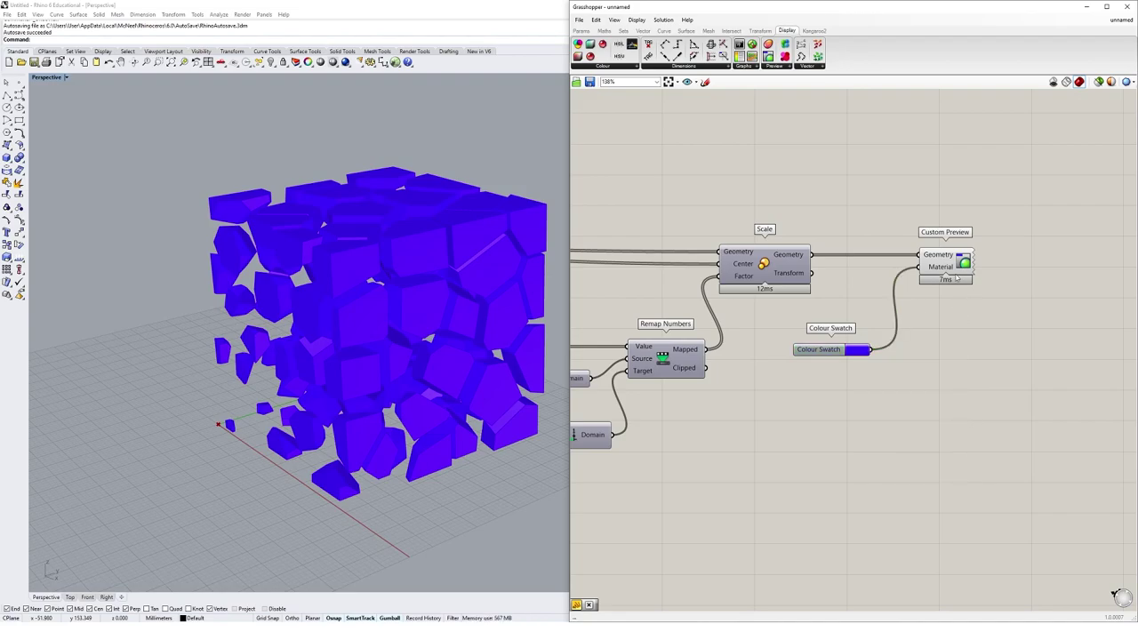
# - Turn off Custom Preview's standard preview and switch the Perspective viewport to Rendered
pyautogui.click(957, 278)
pyautogui.rightClick(983, 213)
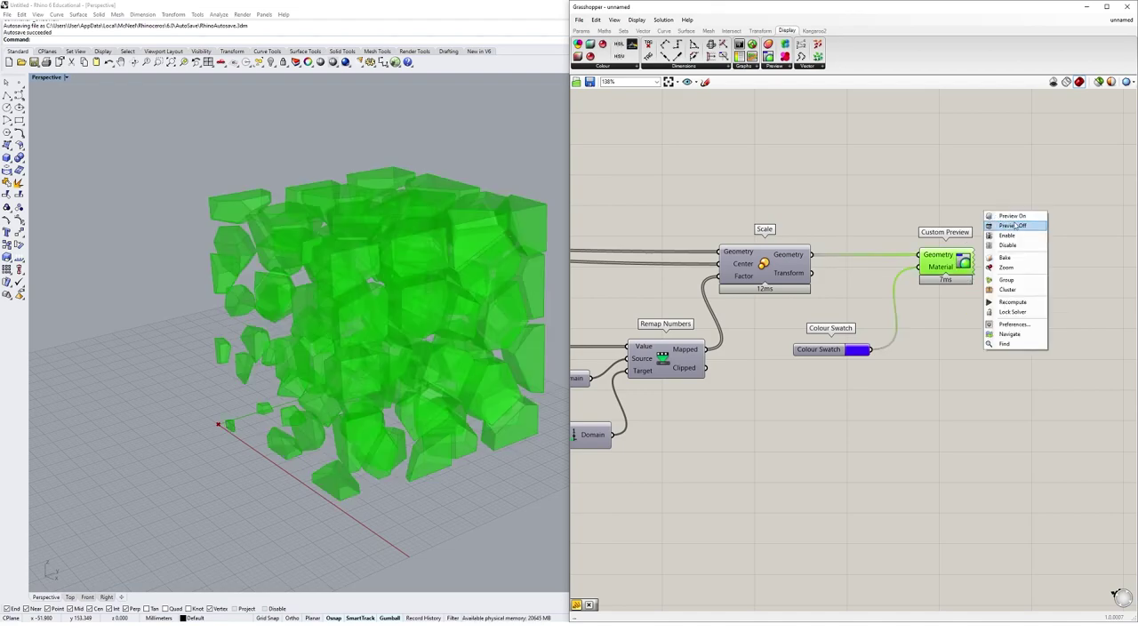
pyautogui.click(1013, 226)
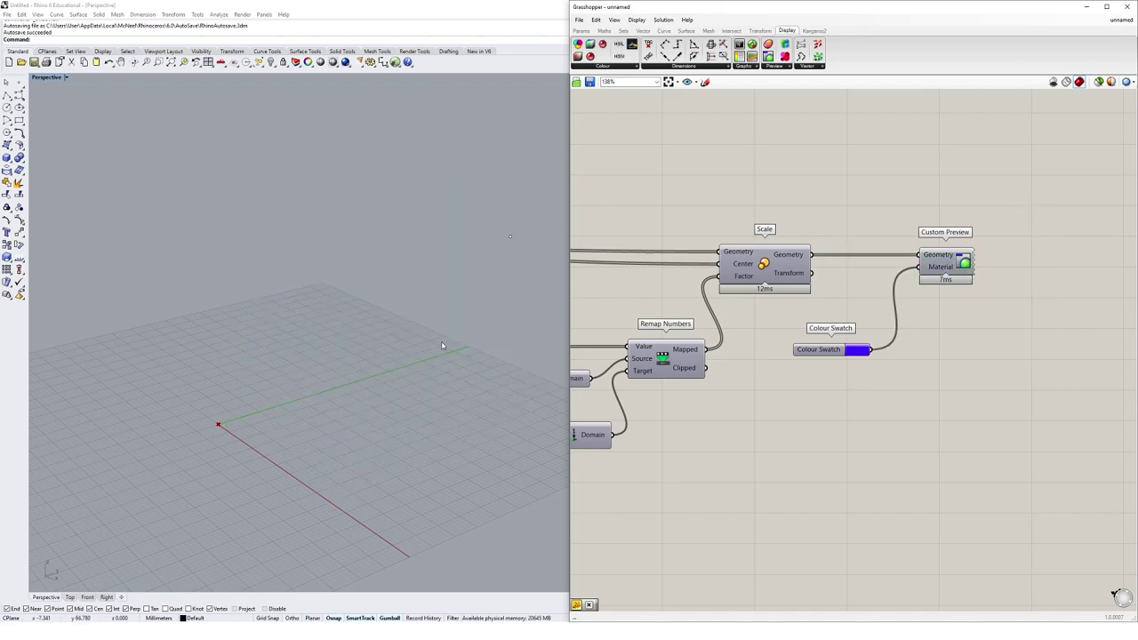
pyautogui.click(38, 14)
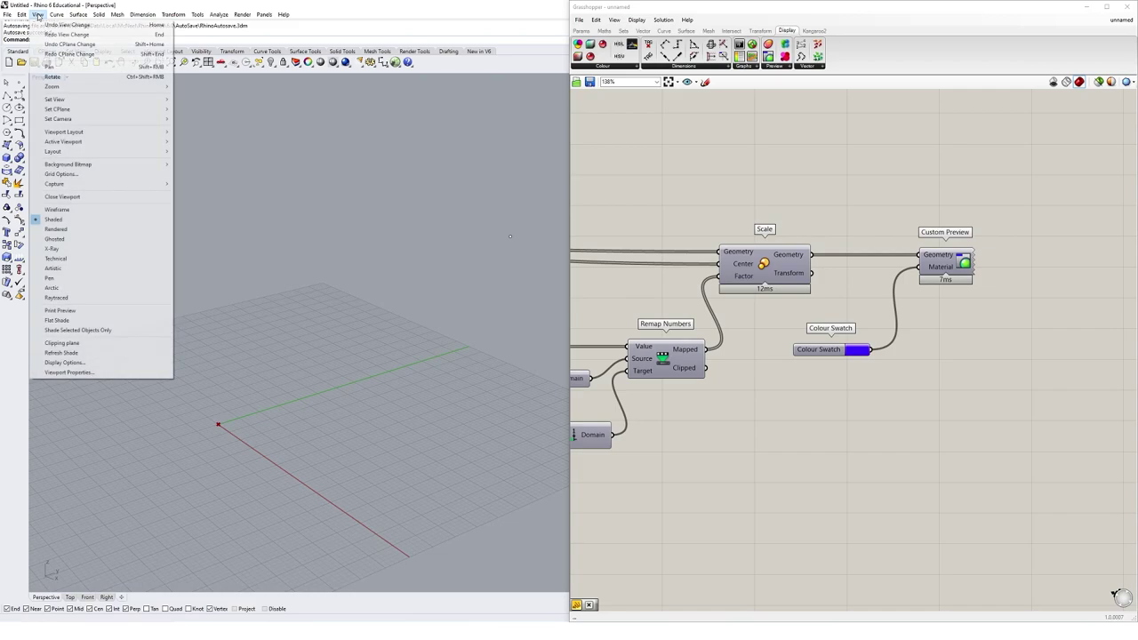
pyautogui.click(76, 229)
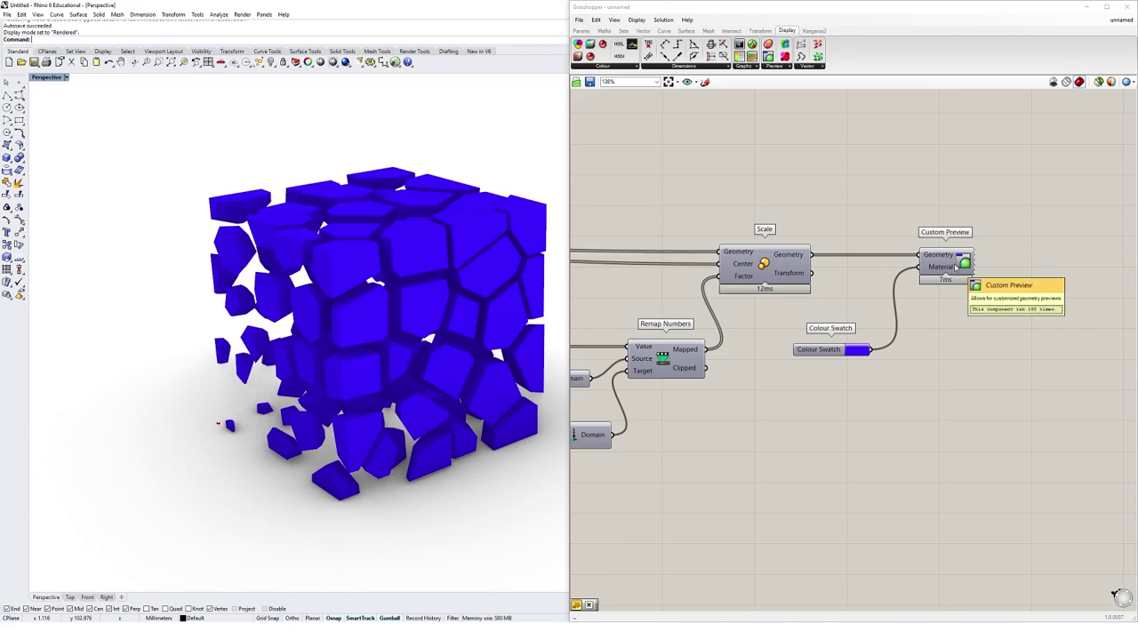
pyautogui.rightClick(959, 264)
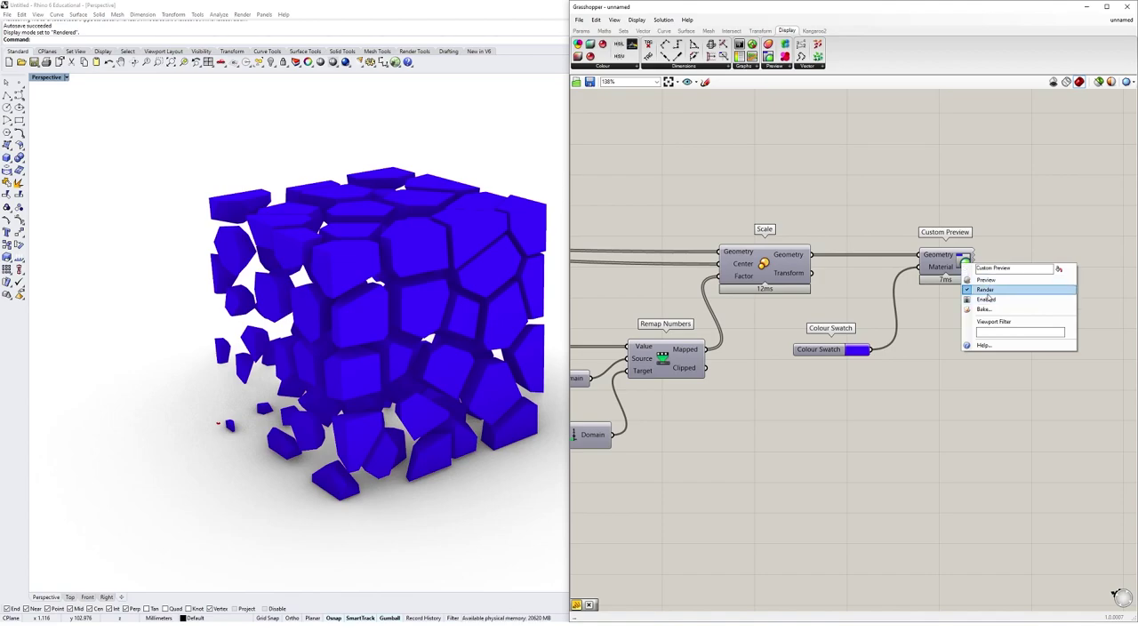
pyautogui.click(986, 300)
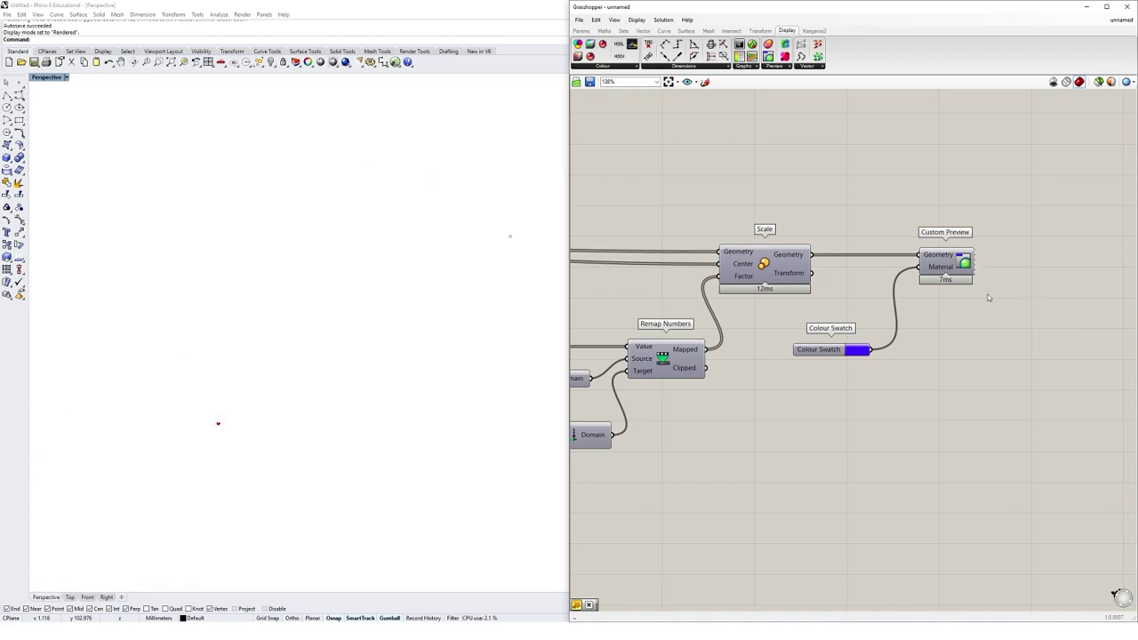
pyautogui.rightClick(948, 267)
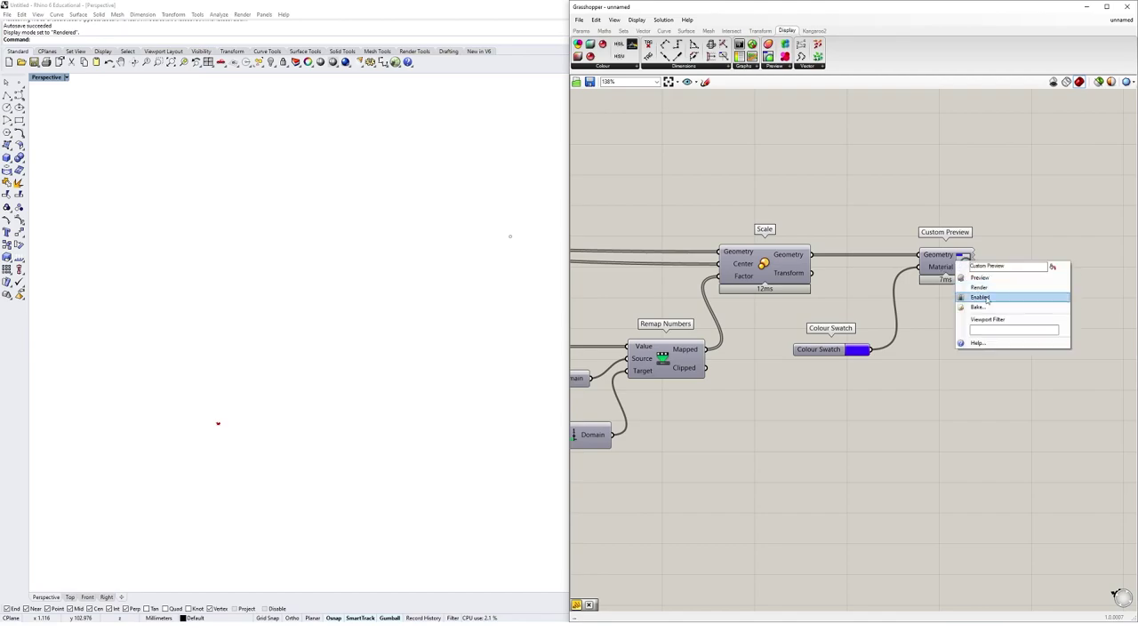
pyautogui.click(992, 292)
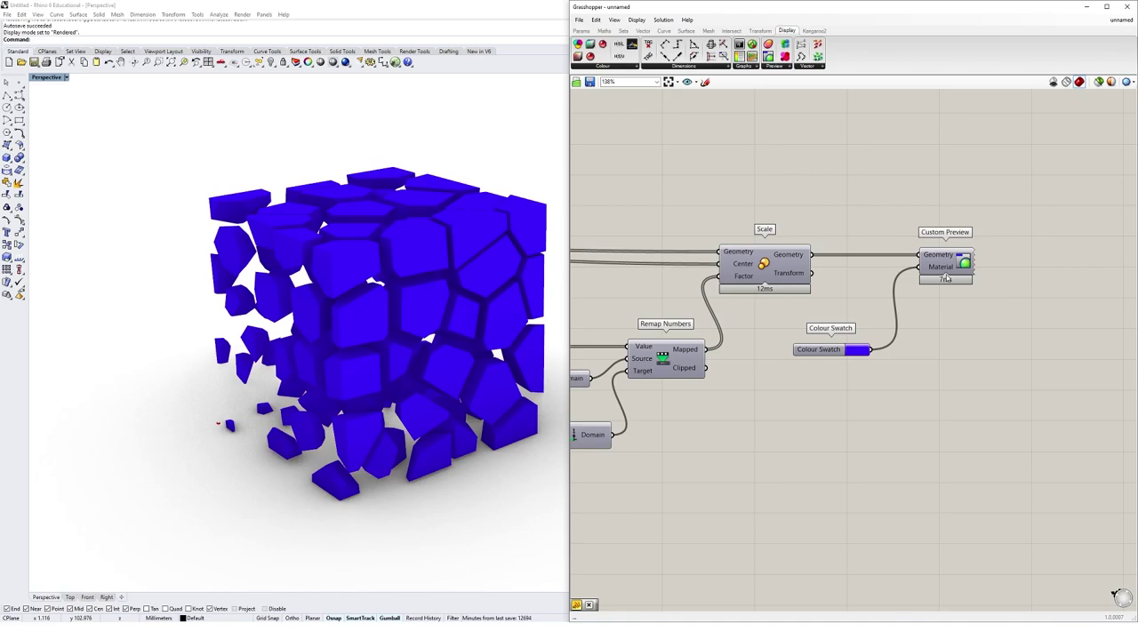
# - Pan to the Construct Point slider, nudge it, and delete the stray point in Rhino
pyautogui.scroll(-3, 765, 293)
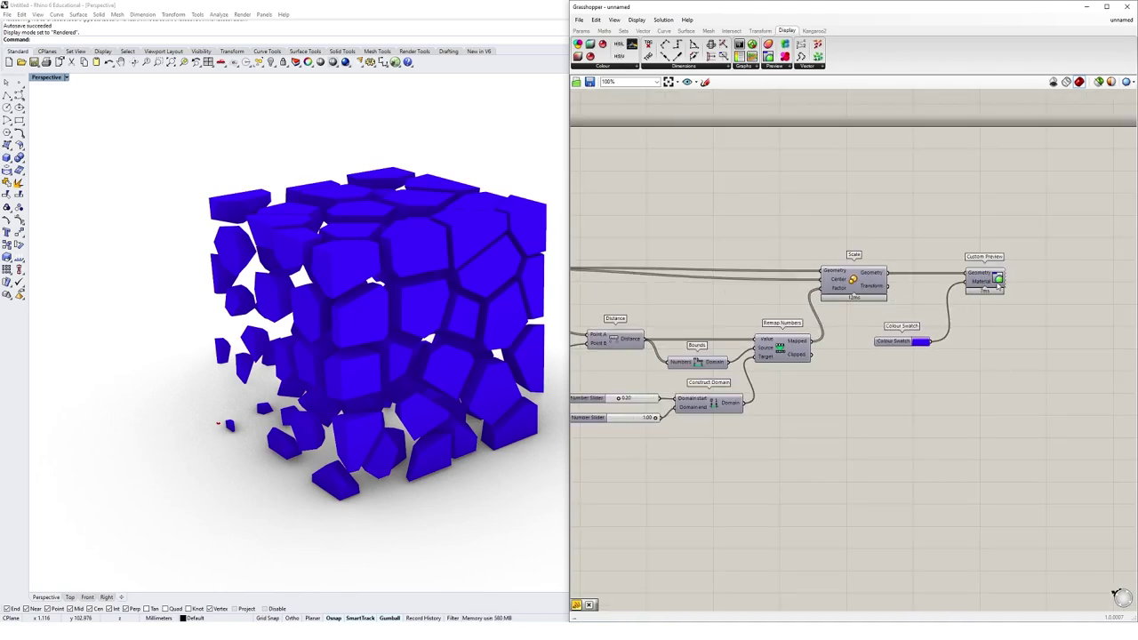
pyautogui.moveTo(795, 298); pyautogui.dragTo(898, 289, button='right')
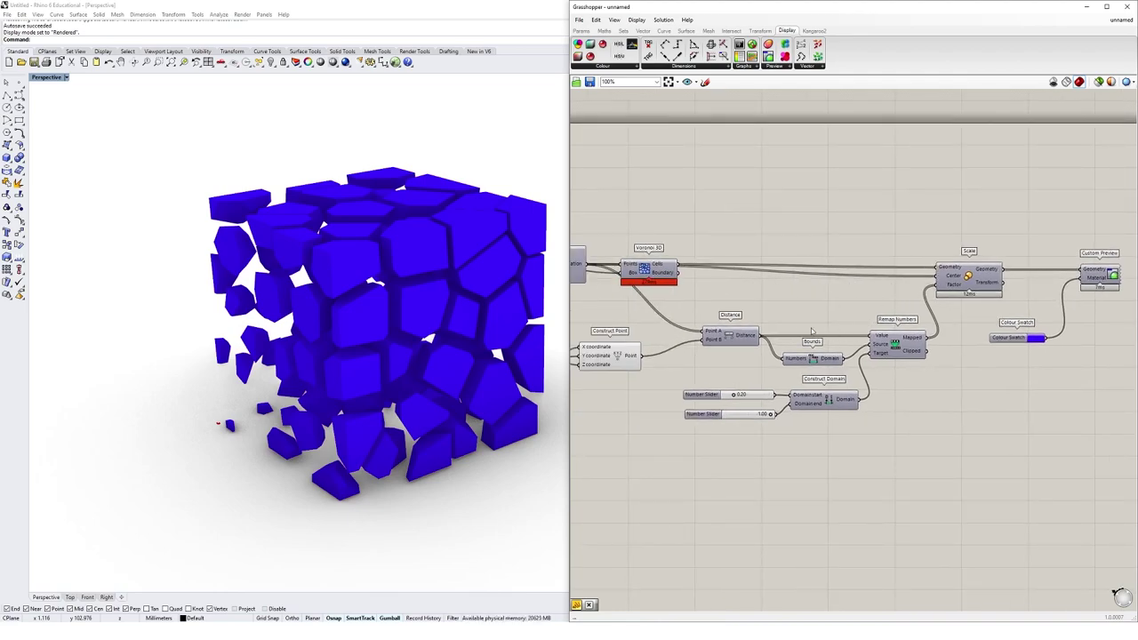
pyautogui.moveTo(811, 330); pyautogui.dragTo(907, 330, button='right')
pyautogui.scroll(3, 613, 338)
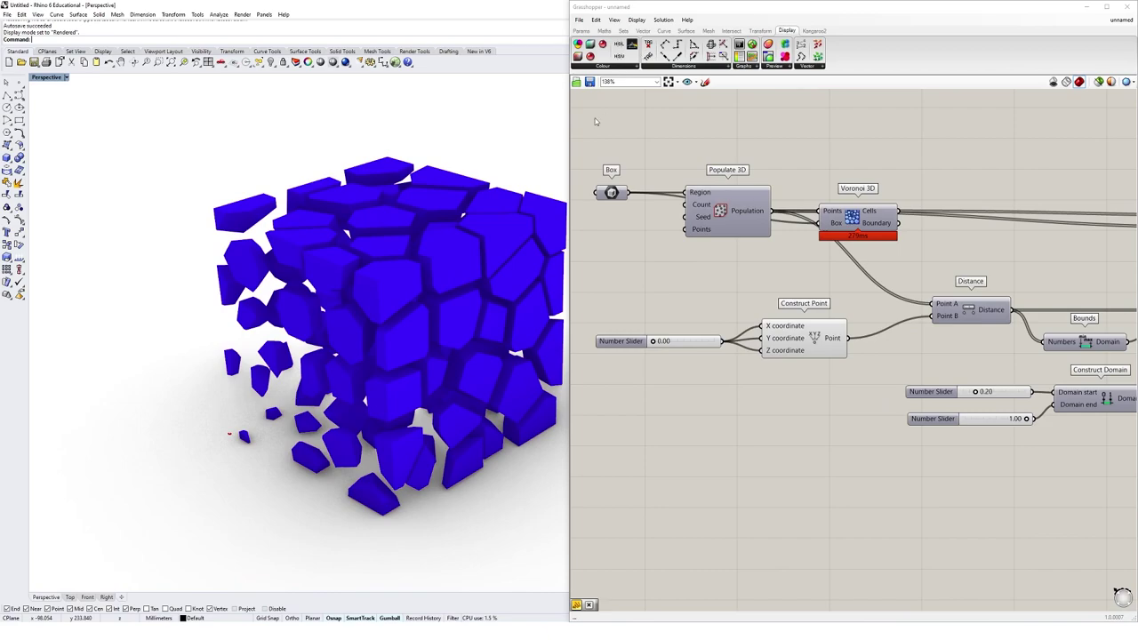
pyautogui.moveTo(653, 341); pyautogui.dragTo(751, 354)
pyautogui.click(528, 234)
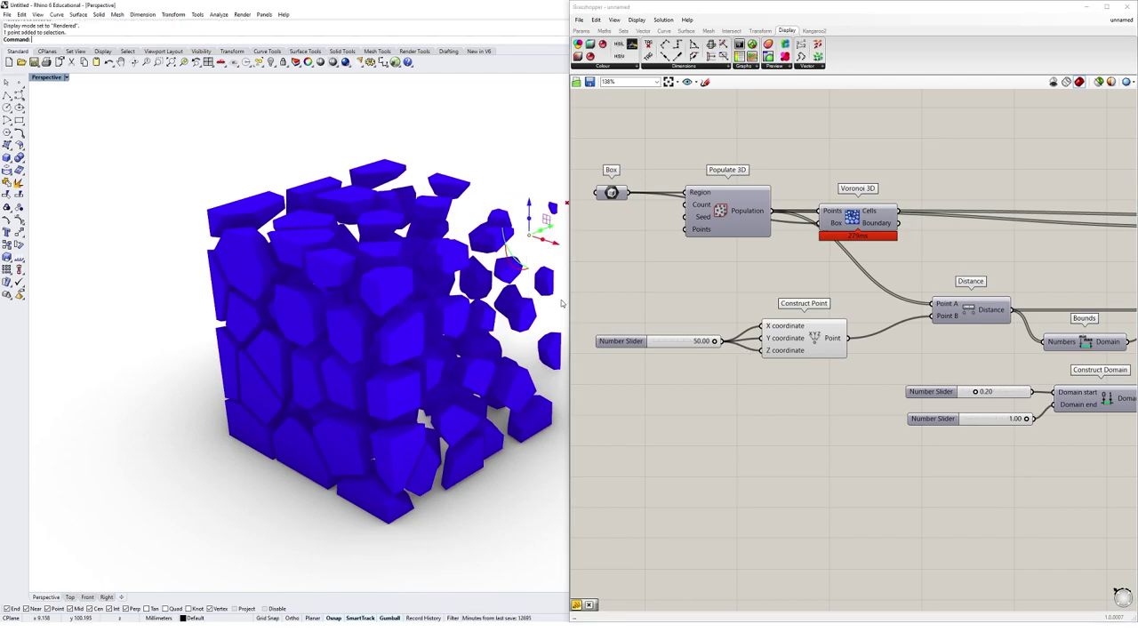
pyautogui.press('Delete')
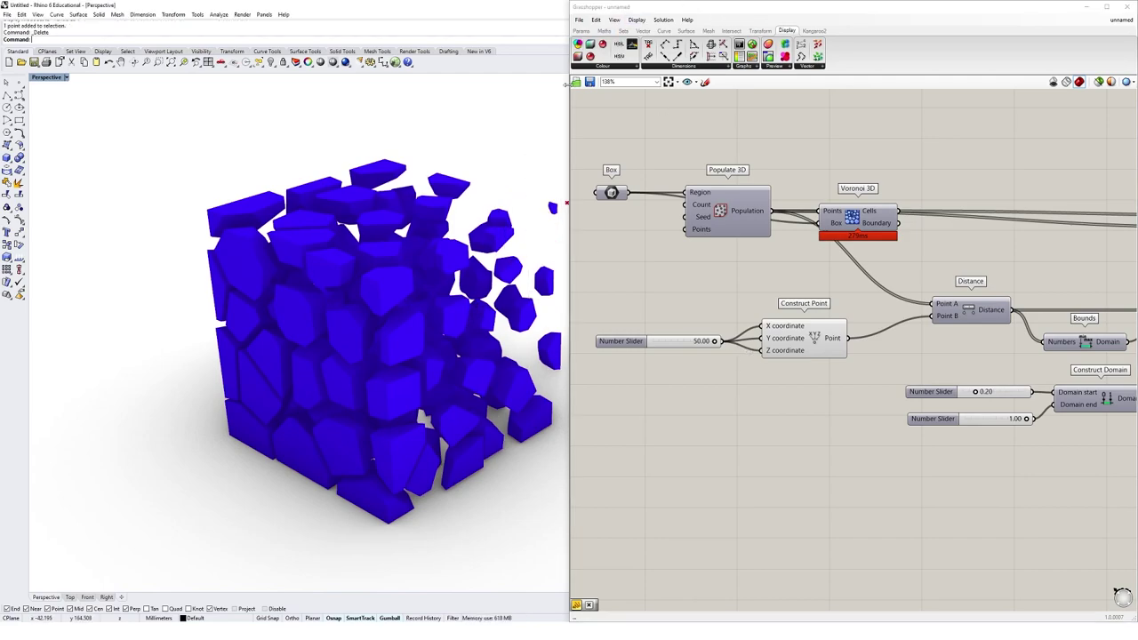
# - Resize the Rhino and Grasshopper windows, orbit the cube, and set the point slider to 0.00
pyautogui.moveTo(565, 102); pyautogui.dragTo(1011, 124)
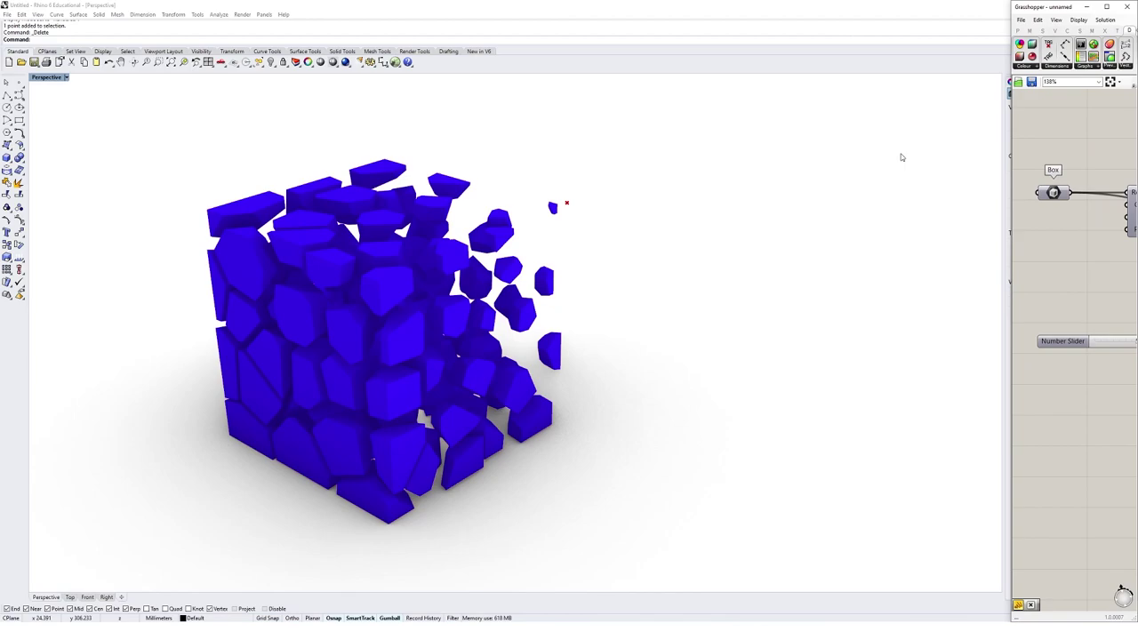
pyautogui.moveTo(680, 184); pyautogui.dragTo(688, 217, button='right')
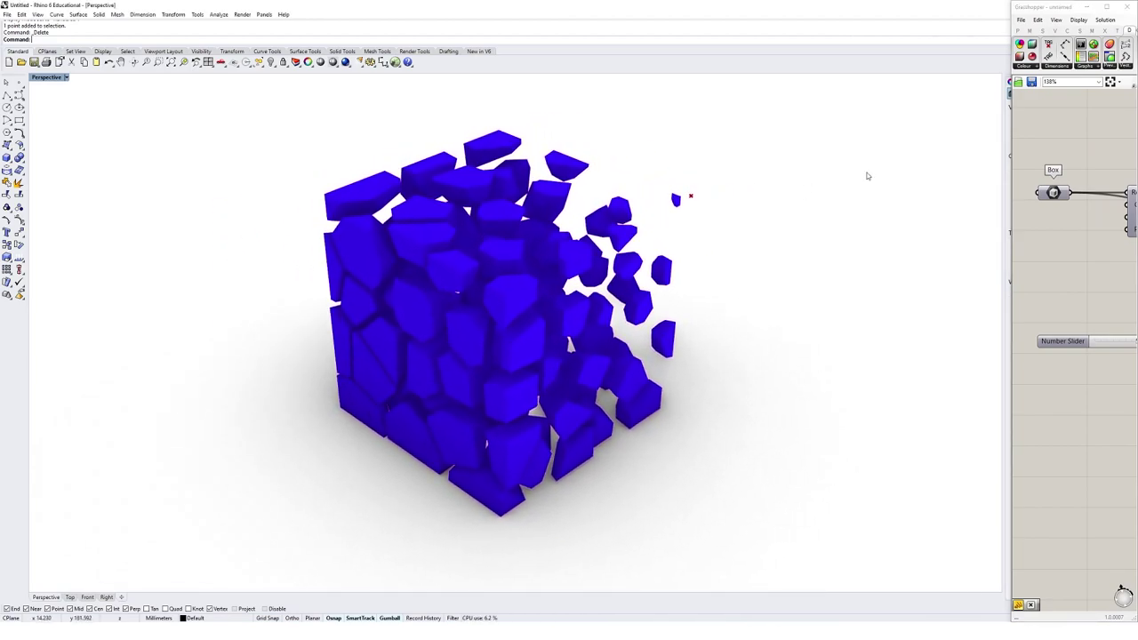
pyautogui.moveTo(1007, 211); pyautogui.dragTo(655, 214)
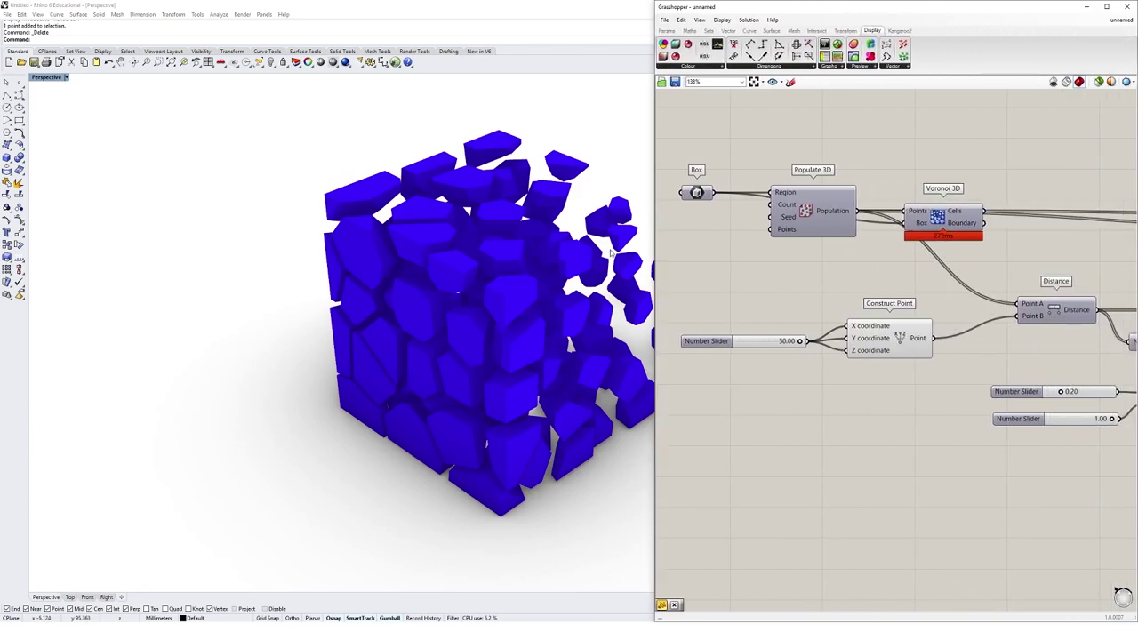
pyautogui.moveTo(653, 357); pyautogui.dragTo(734, 351)
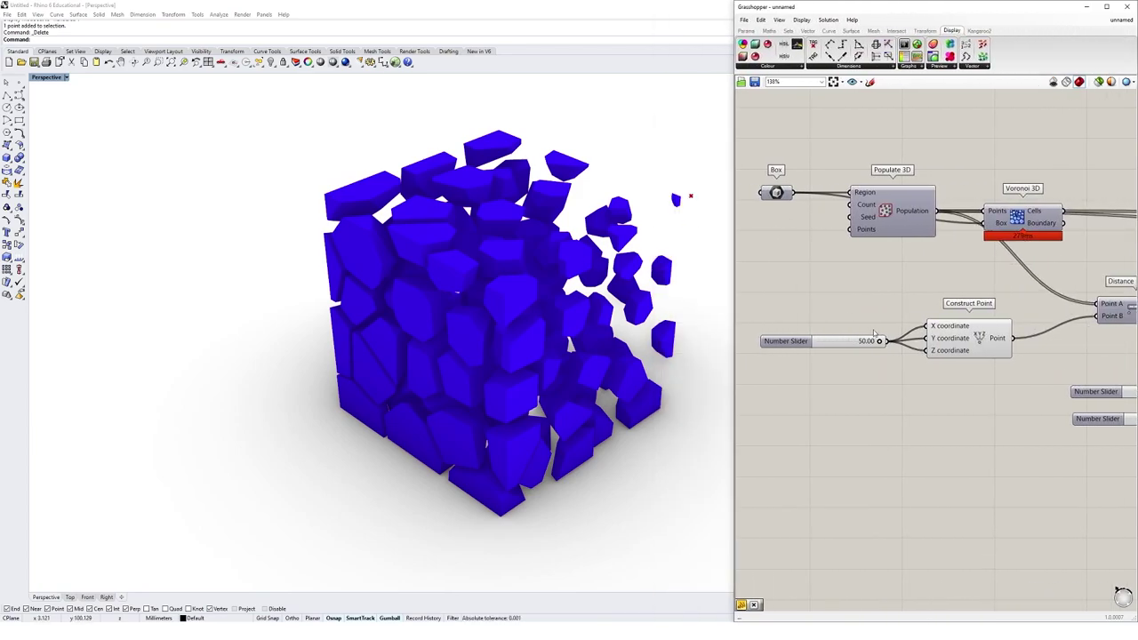
pyautogui.moveTo(879, 342); pyautogui.dragTo(798, 344)
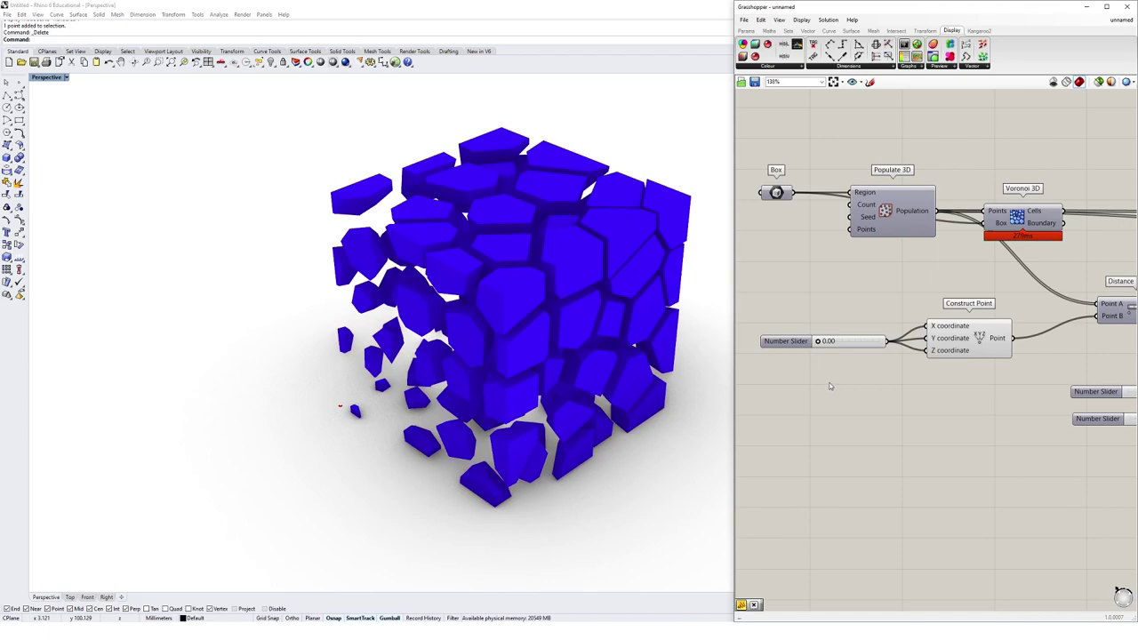
# - Open the slider's Animate settings and review the Frame_{0:00000}.png filename template
pyautogui.rightClick(789, 345)
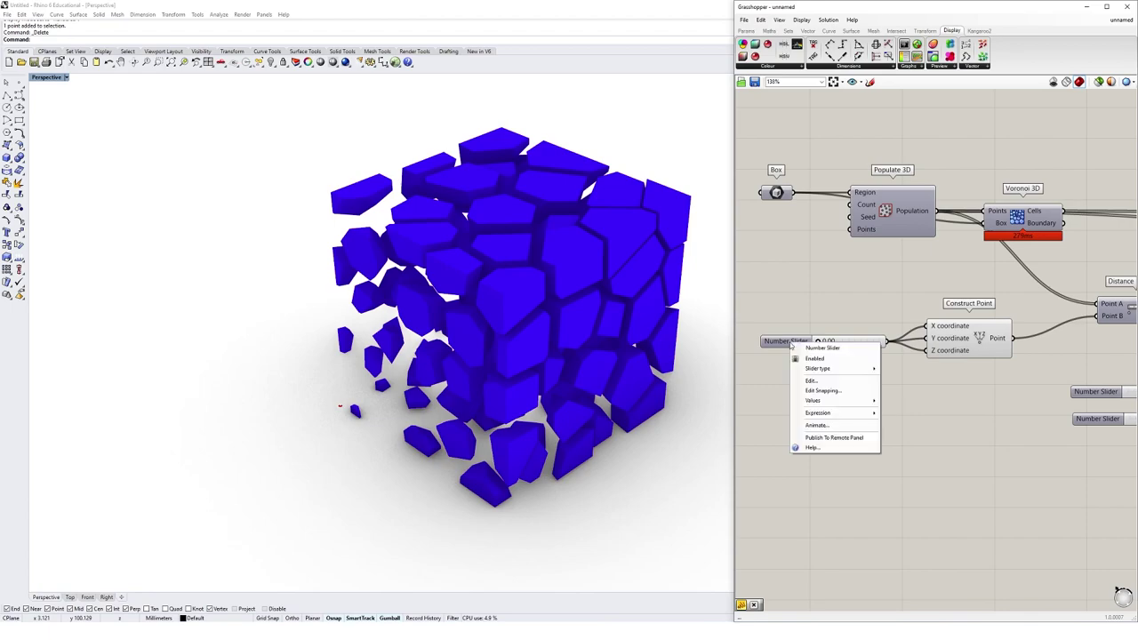
pyautogui.click(816, 425)
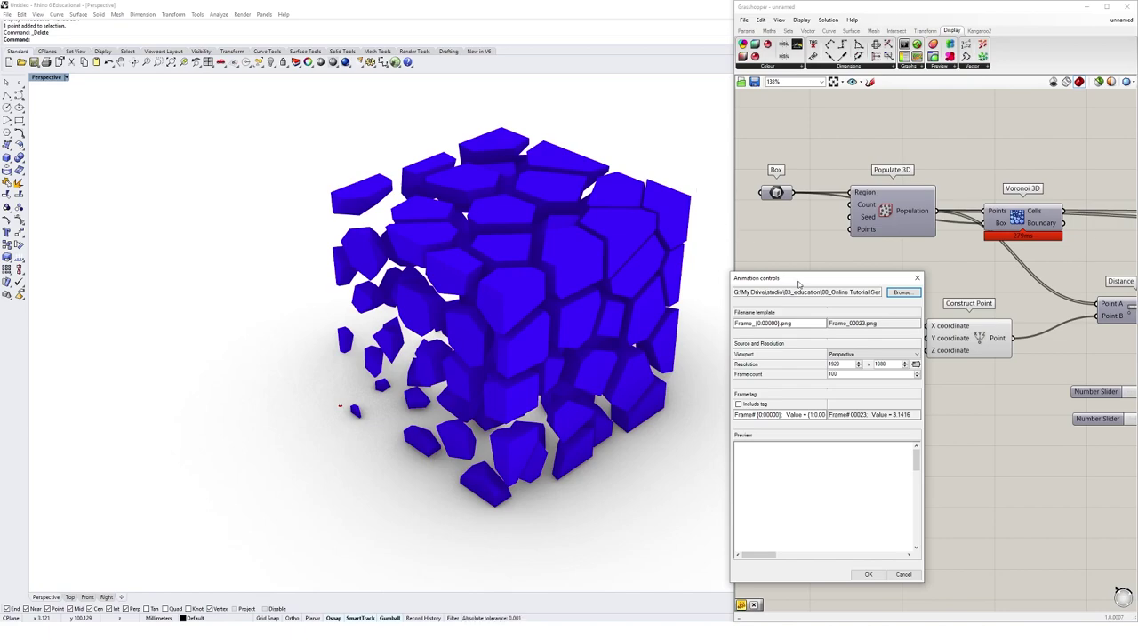
pyautogui.moveTo(798, 284); pyautogui.dragTo(754, 222)
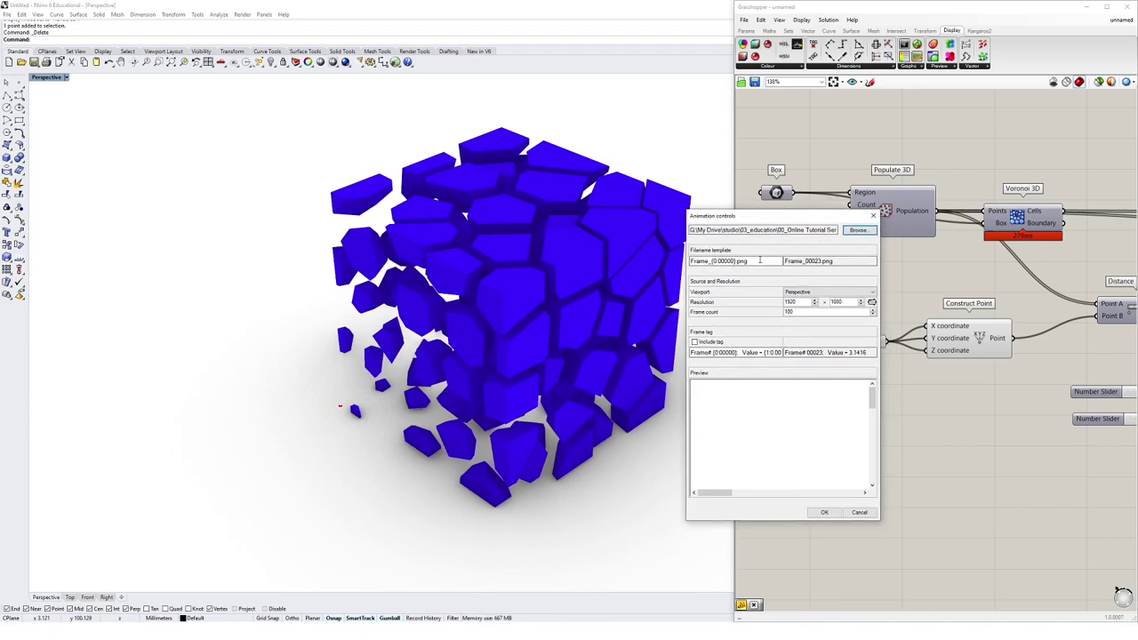
pyautogui.moveTo(748, 260); pyautogui.dragTo(692, 261)
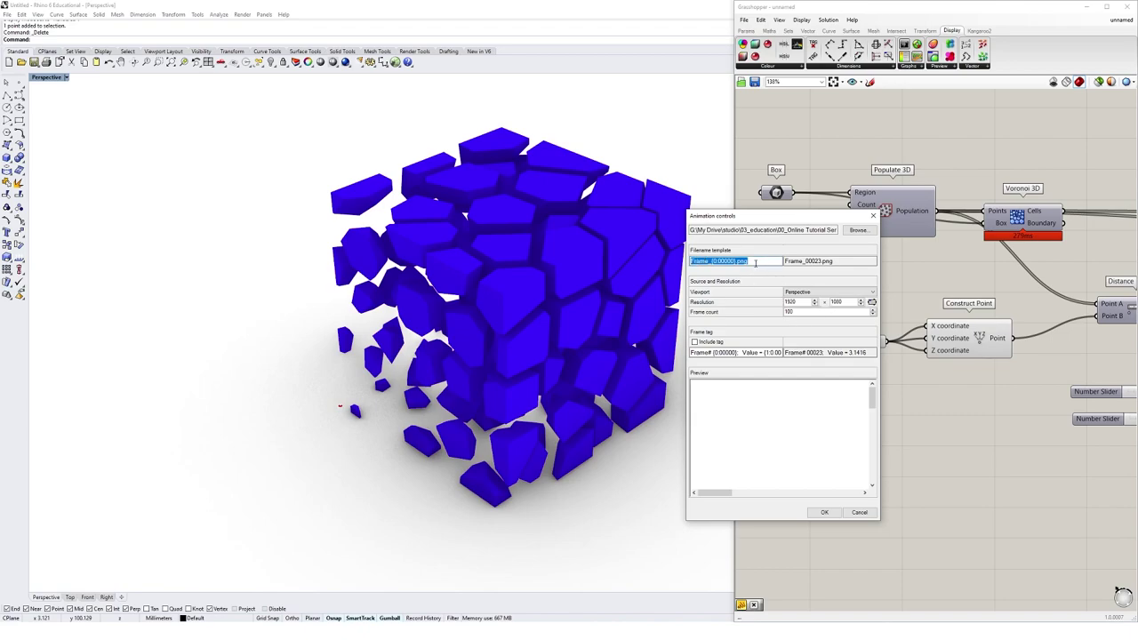
pyautogui.click(756, 263)
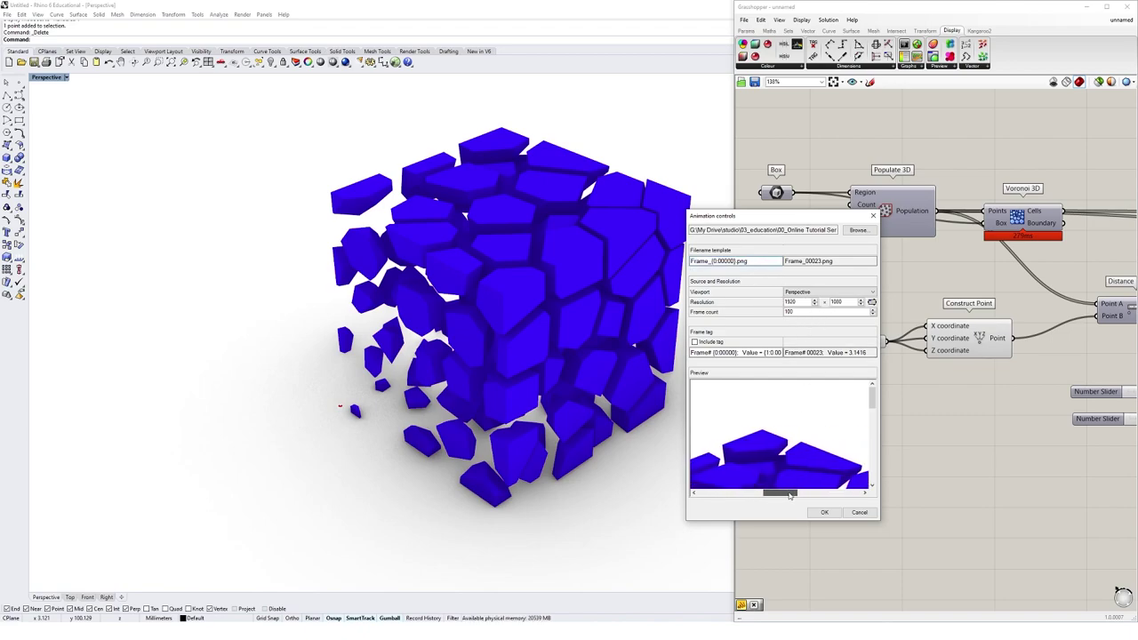
pyautogui.moveTo(873, 400)
pyautogui.mouseDown()
pyautogui.moveTo(880, 447)
pyautogui.moveTo(882, 396)
pyautogui.mouseUp()
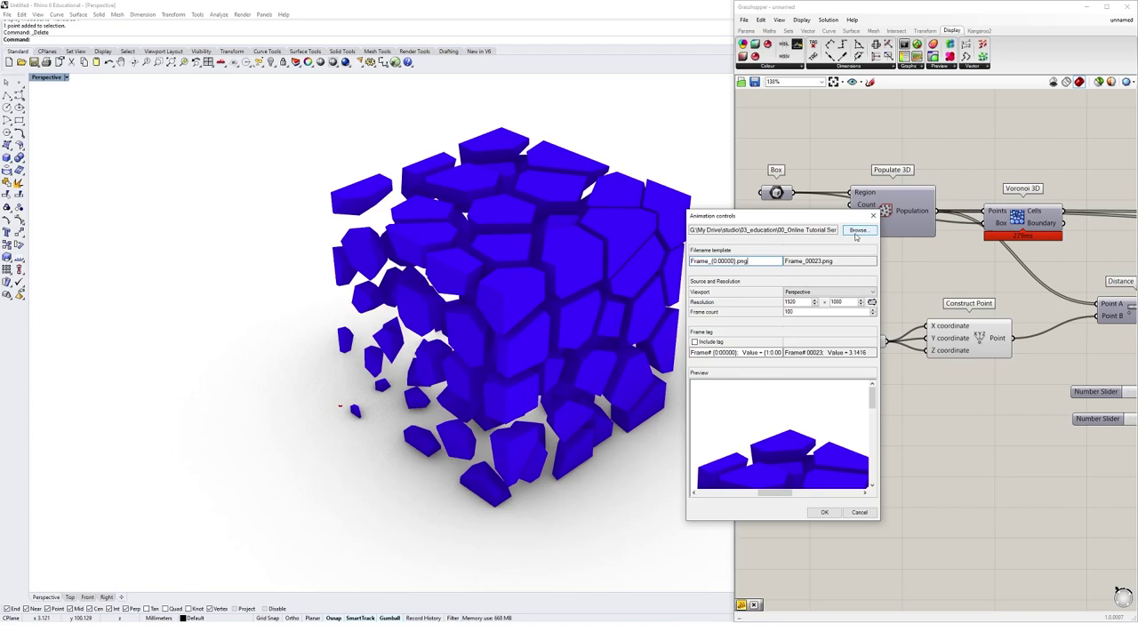
# - Create a new Desktop folder named Animation01 and choose it as the frames' output folder
pyautogui.click(855, 233)
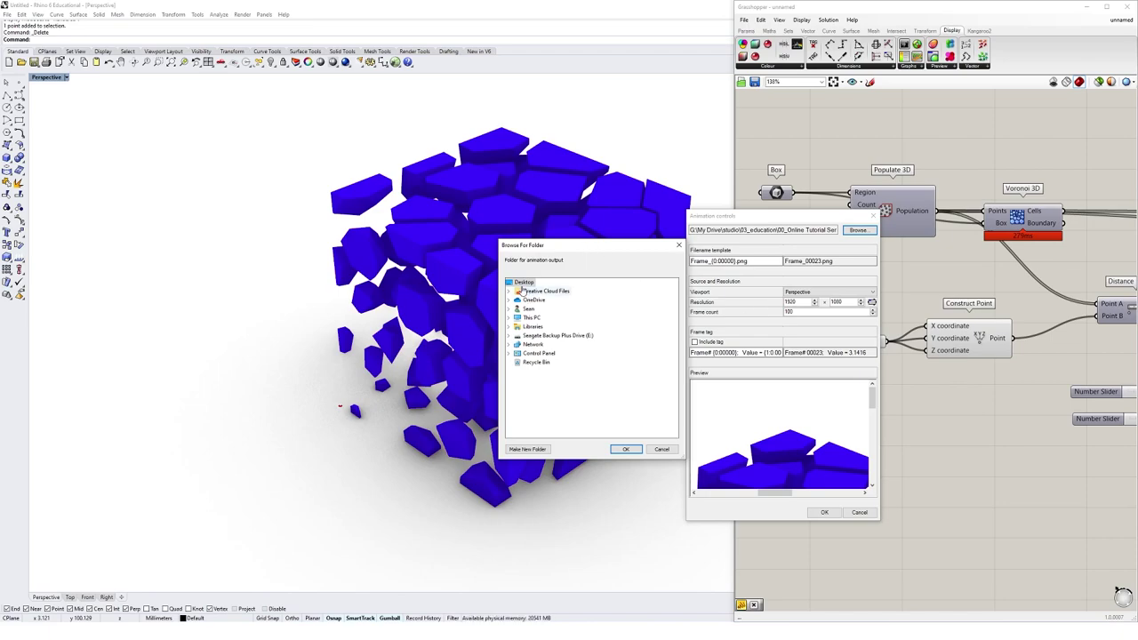
pyautogui.click(526, 449)
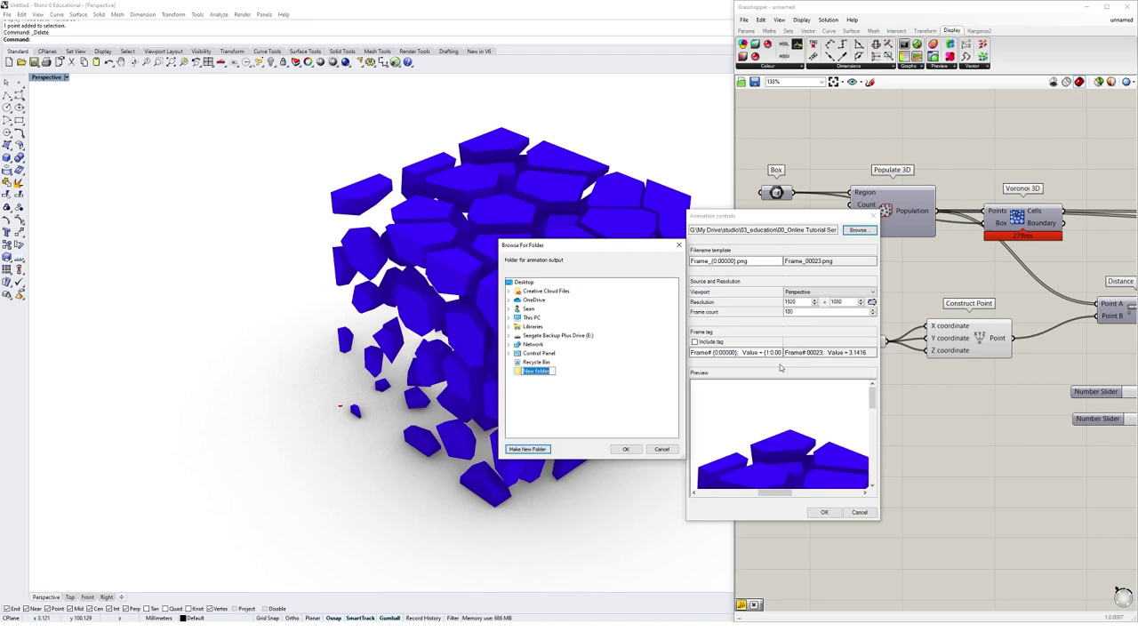
pyautogui.write('Animation01')
pyautogui.press('Return')
pyautogui.click(625, 450)
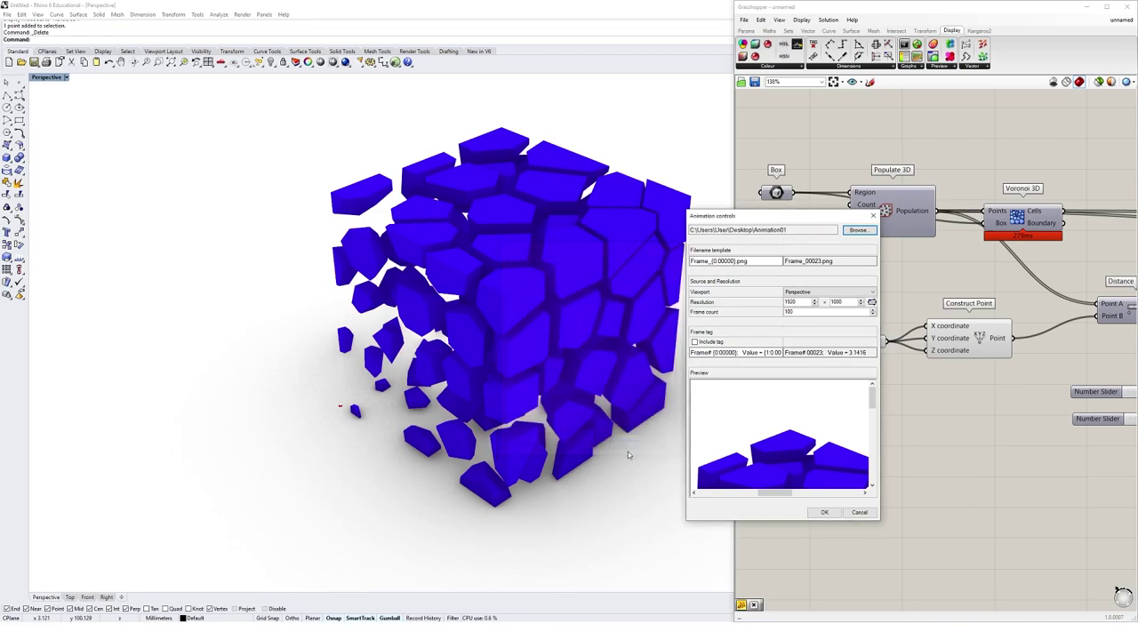
# - Check the output path, PNG template, 1920×1080 resolution and frame count, then move the dialog aside
pyautogui.click(798, 233)
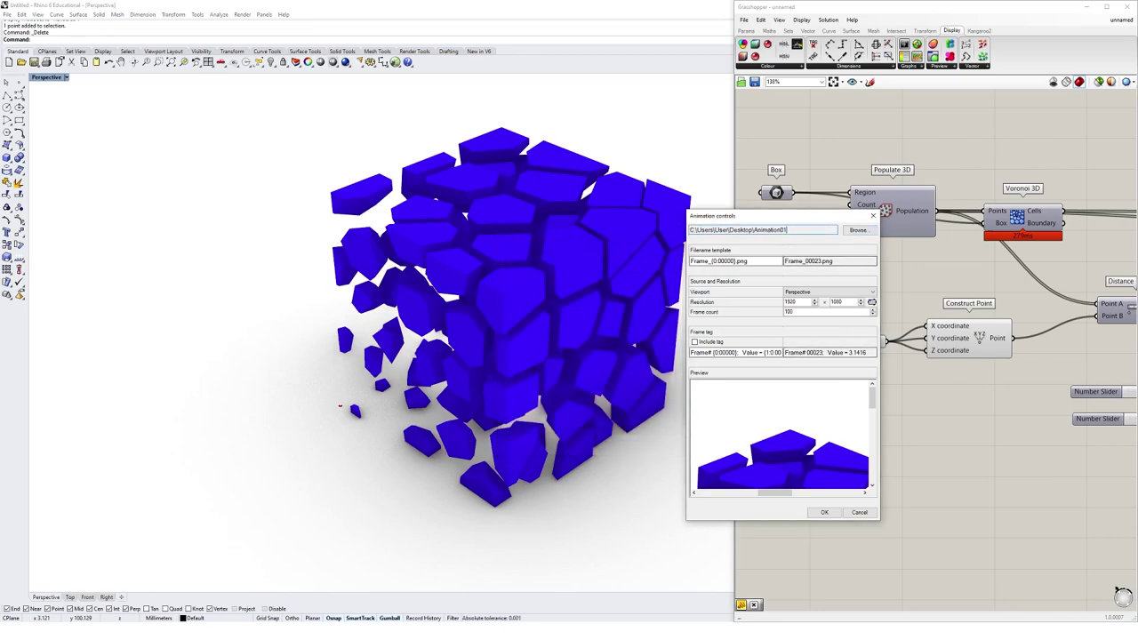
pyautogui.doubleClick(743, 261)
pyautogui.doubleClick(791, 303)
pyautogui.doubleClick(830, 303)
pyautogui.click(846, 302)
pyautogui.moveTo(794, 312); pyautogui.dragTo(776, 313)
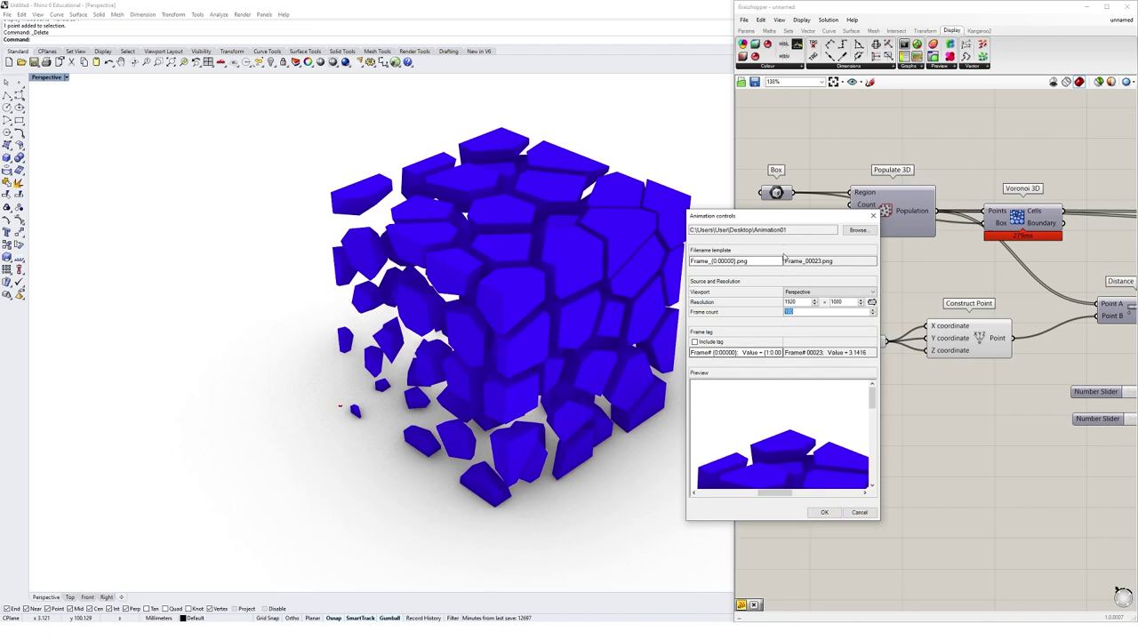
pyautogui.moveTo(755, 216); pyautogui.dragTo(603, 149)
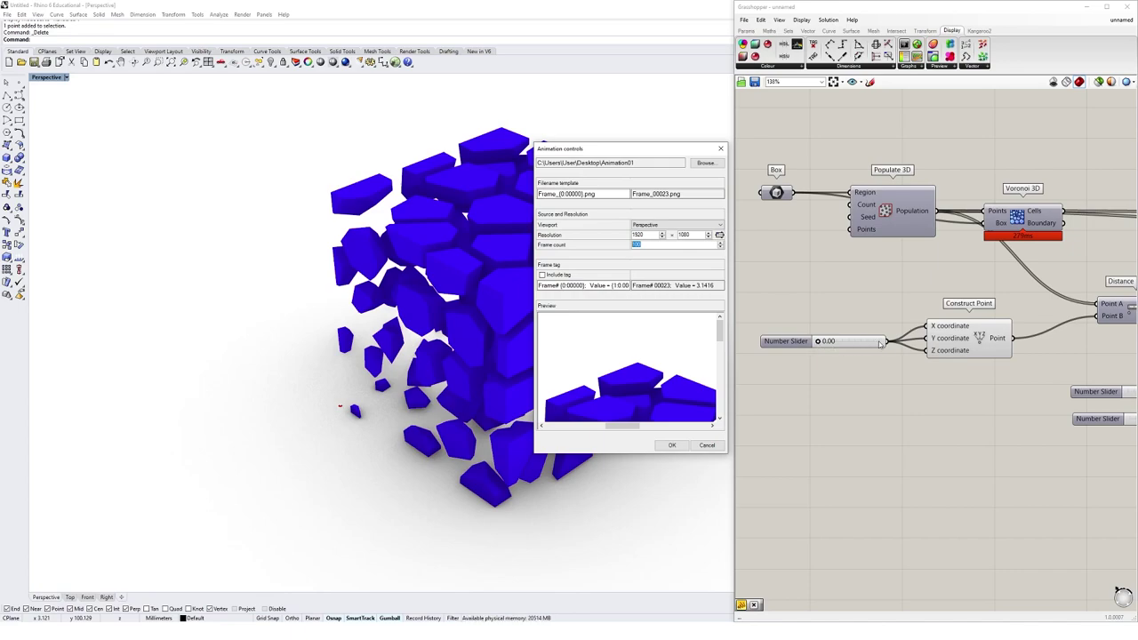
# - Start rendering the 100 animation frames into Animation01 as the slider sweeps to 50.00
pyautogui.click(676, 447)
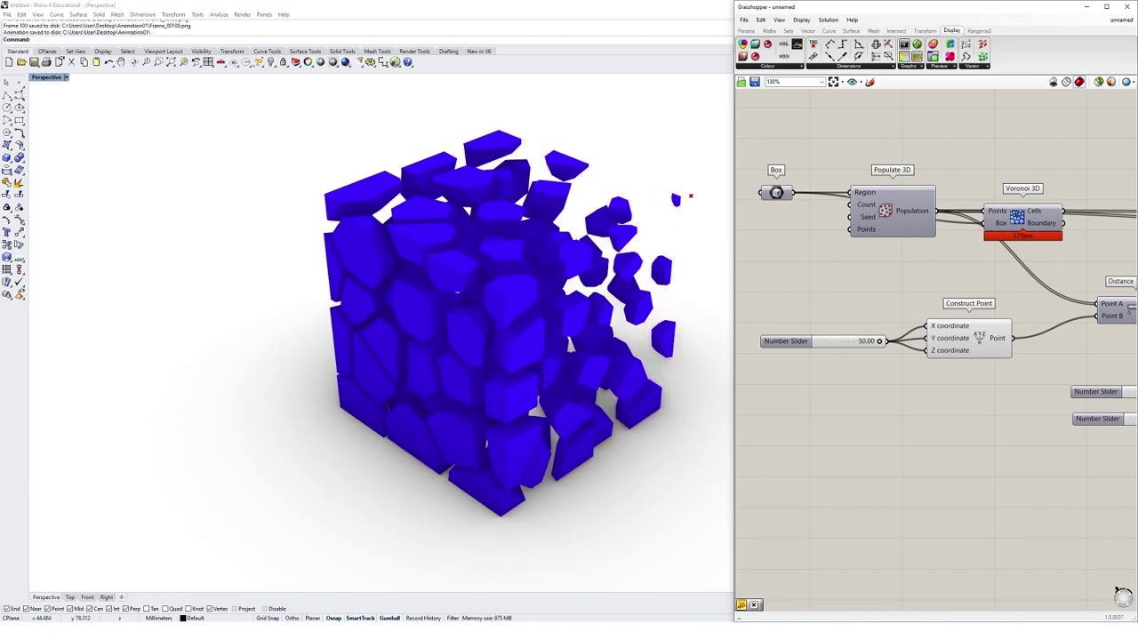
# - Browse the Desktop's Animation01 folder and open Frame_00000.png in Photos
pyautogui.press('super+e')
pyautogui.moveTo(1081, 78); pyautogui.dragTo(483, 132)
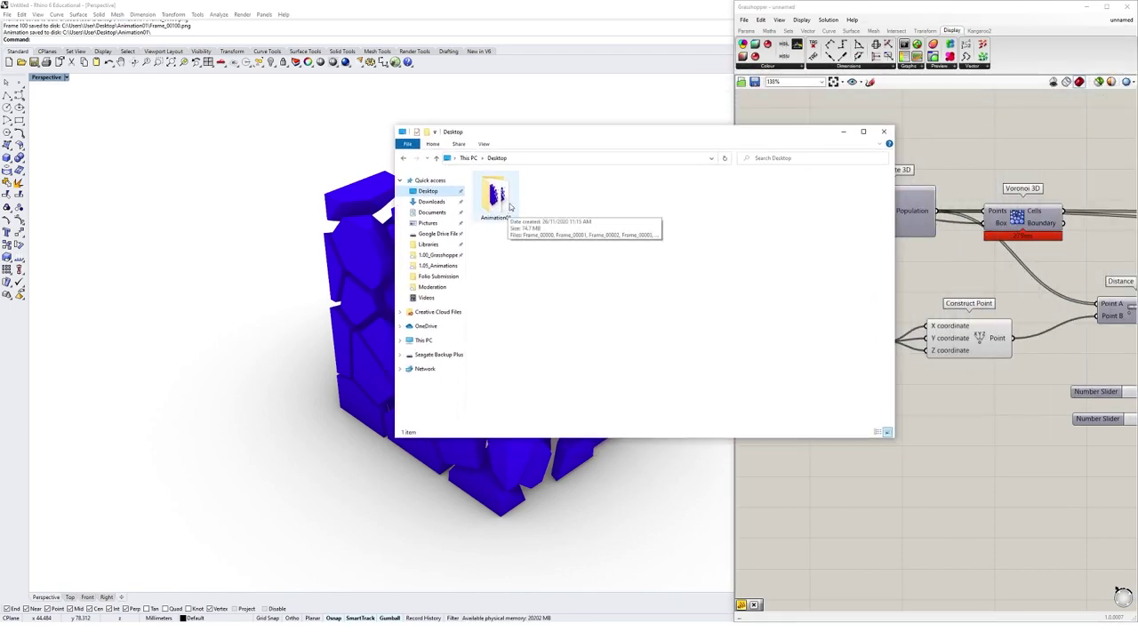
pyautogui.doubleClick(499, 198)
pyautogui.scroll(-8, 802, 227)
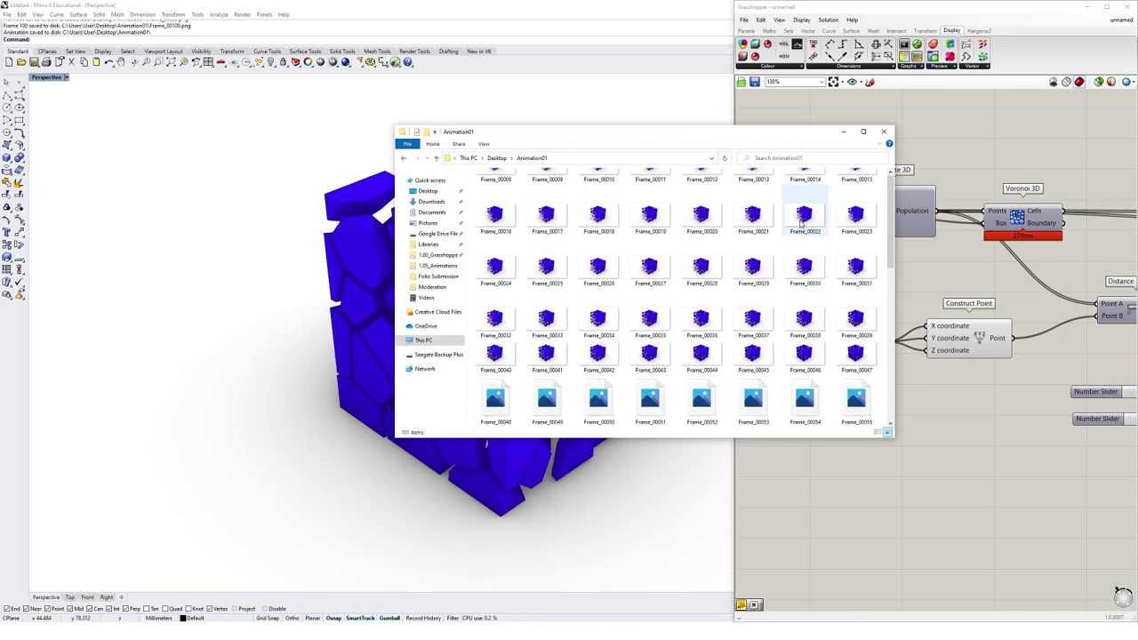
pyautogui.scroll(10, 801, 226)
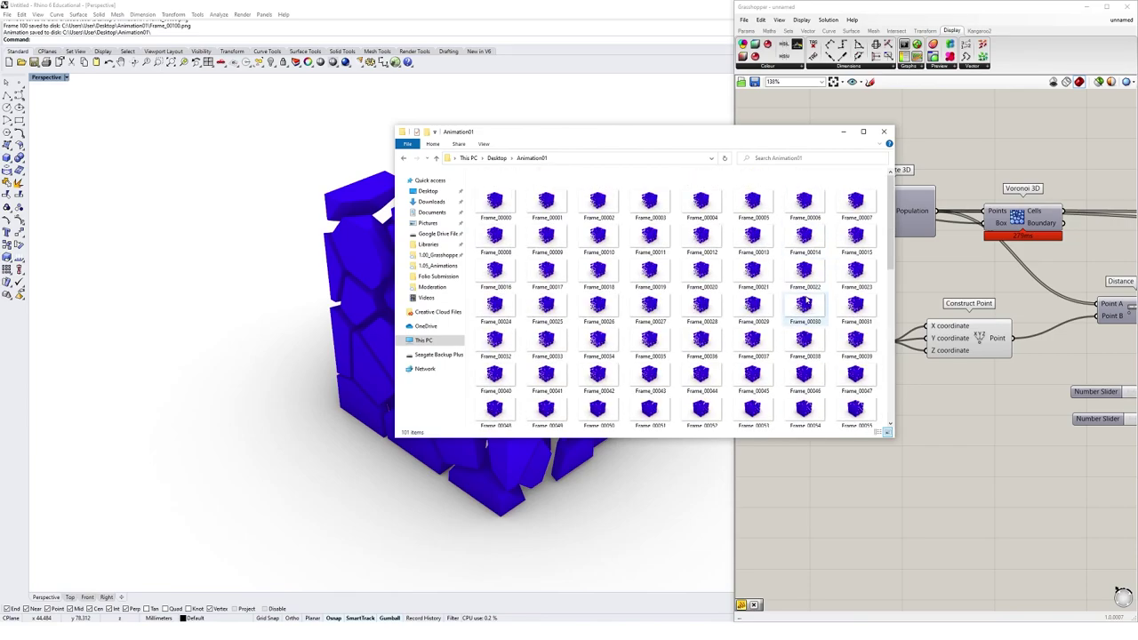
pyautogui.doubleClick(508, 208)
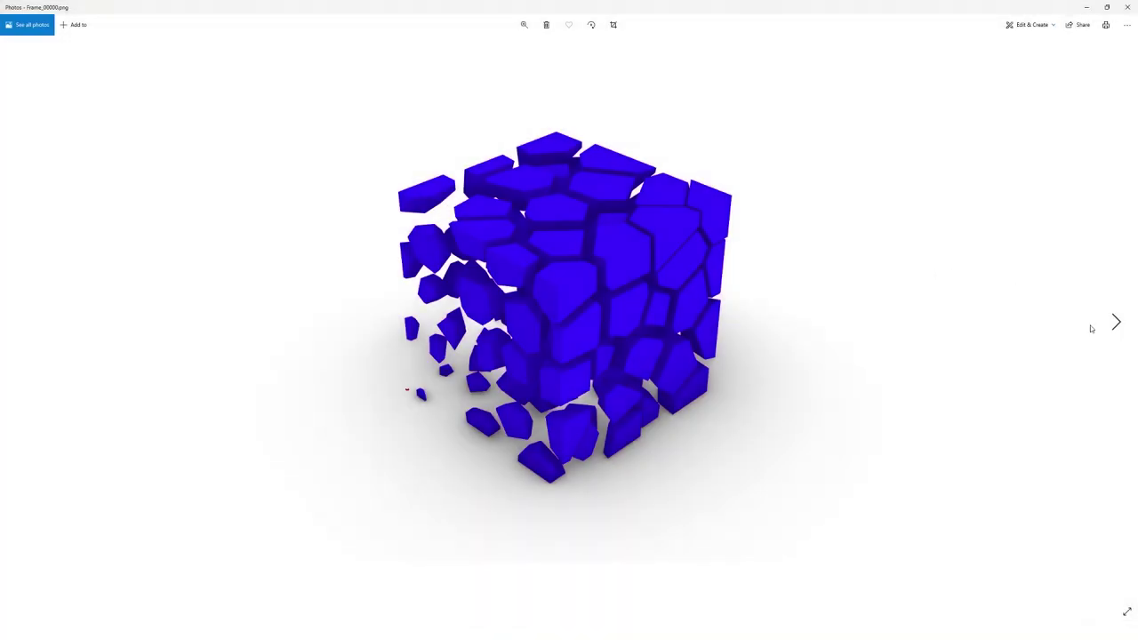
# - Advance through the rendered frames in Photos to Frame_00067.png, the cube fragmenting rightward
pyautogui.scroll(-9, 1014, 338)
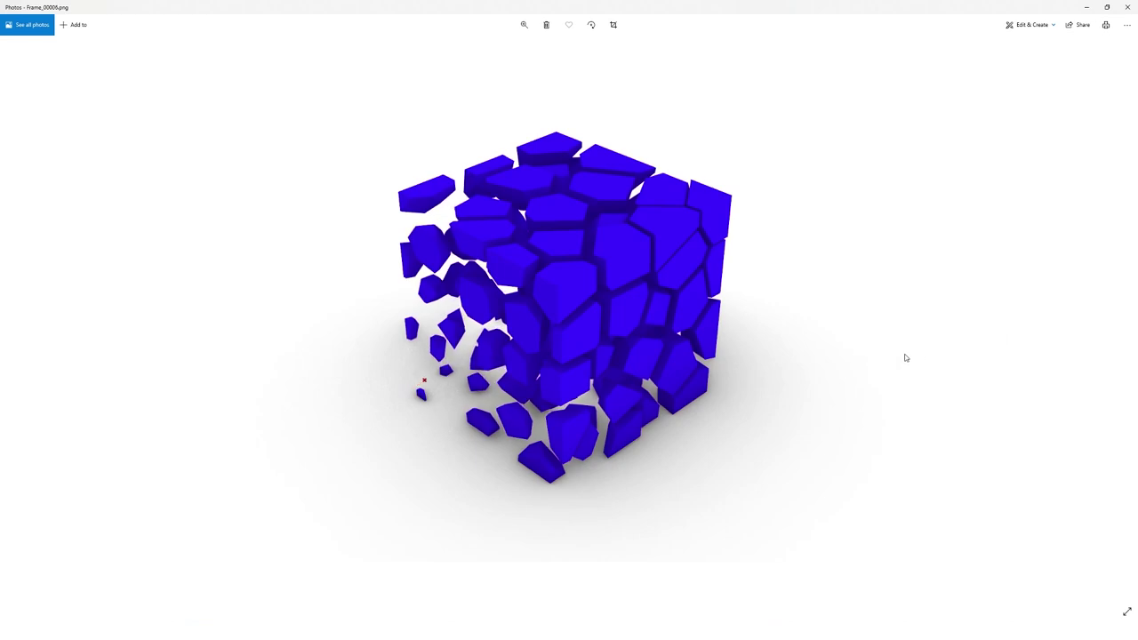
pyautogui.scroll(-4, 973, 357)
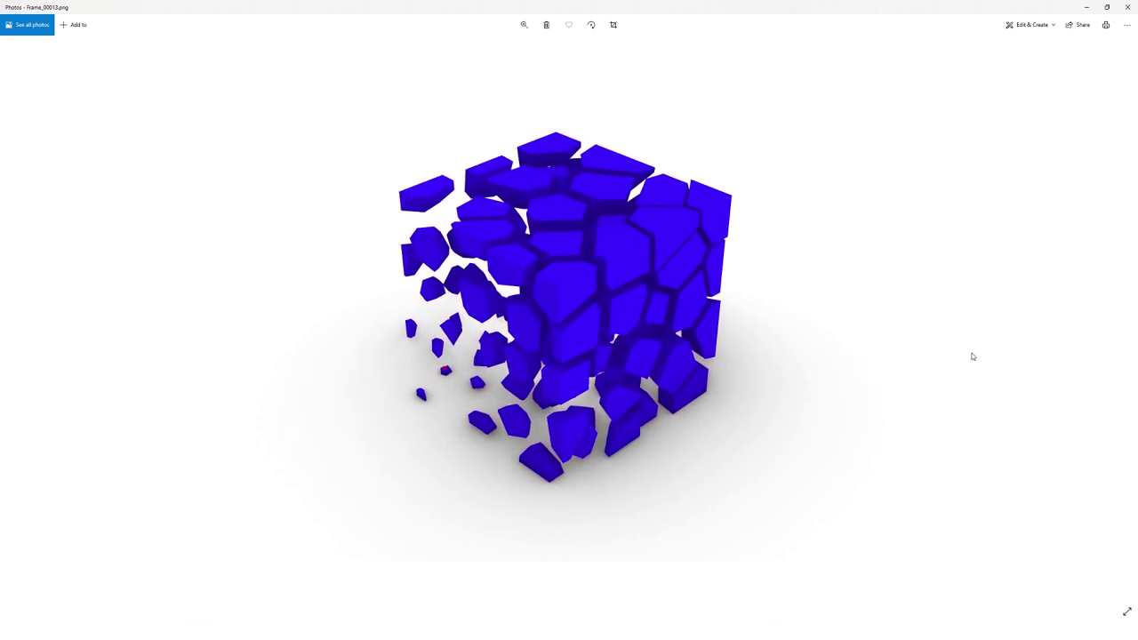
pyautogui.scroll(-8, 972, 356)
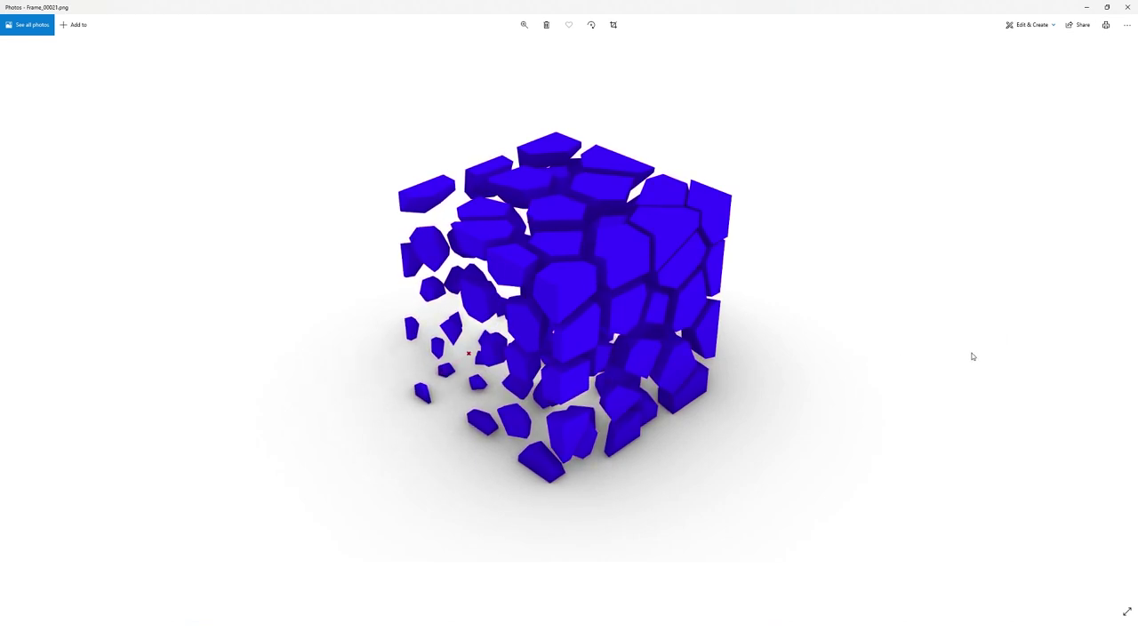
pyautogui.scroll(-4, 972, 357)
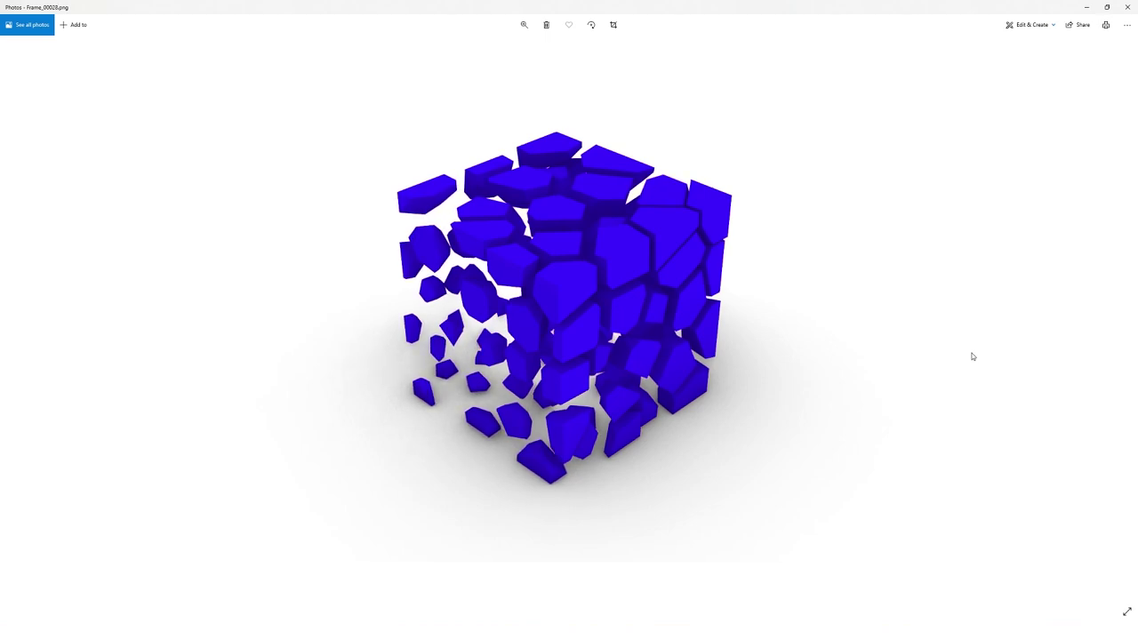
pyautogui.scroll(-8, 972, 356)
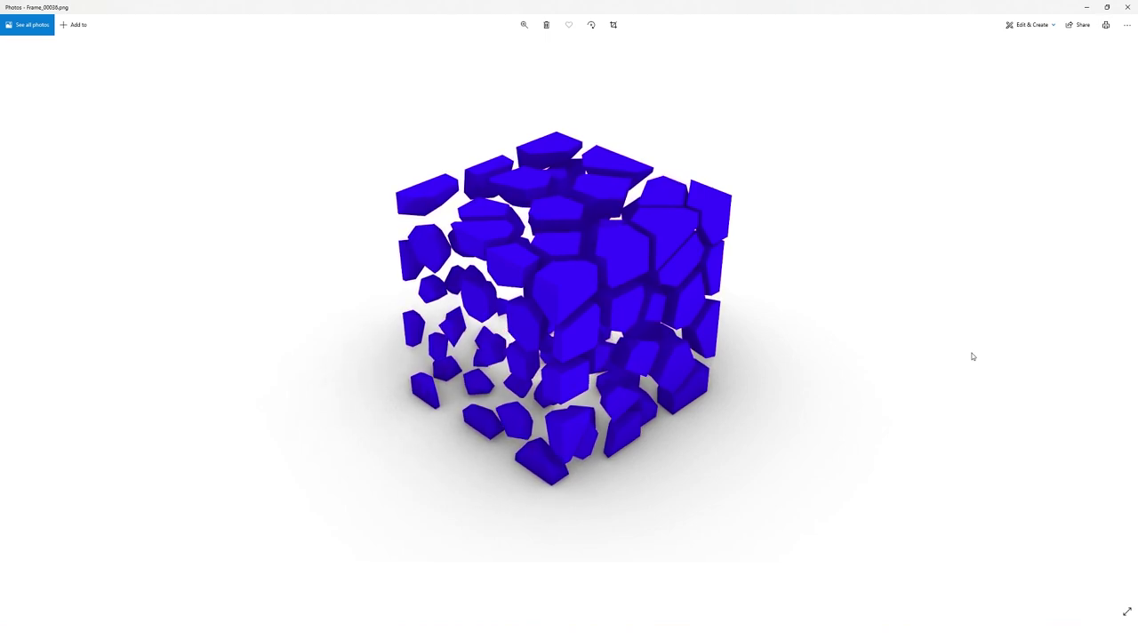
pyautogui.scroll(-8, 973, 356)
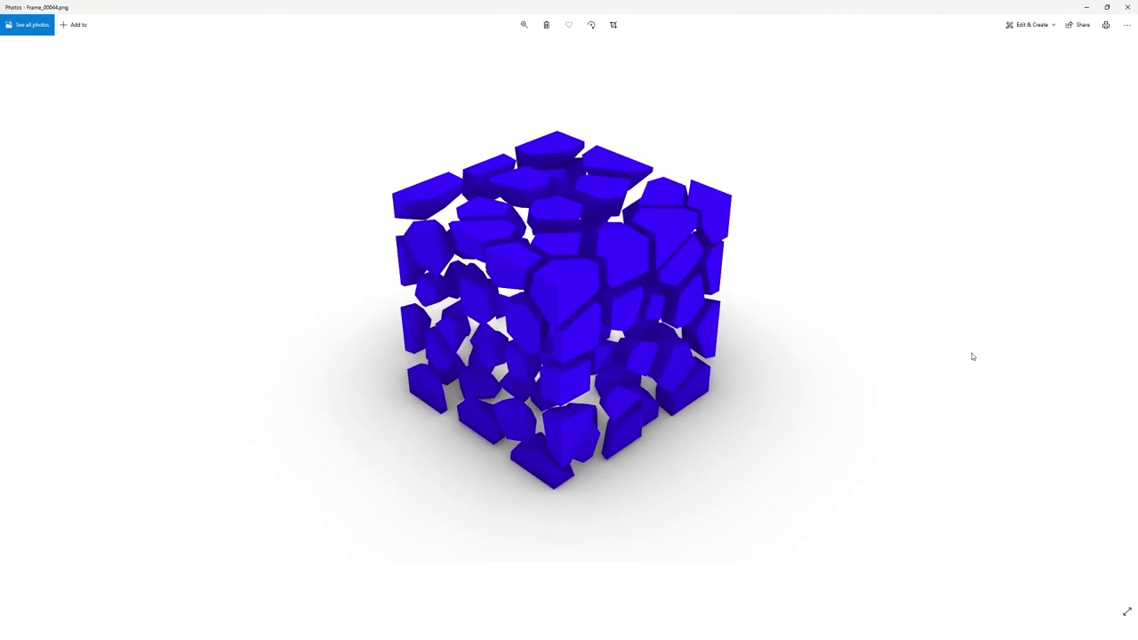
pyautogui.scroll(-7, 972, 357)
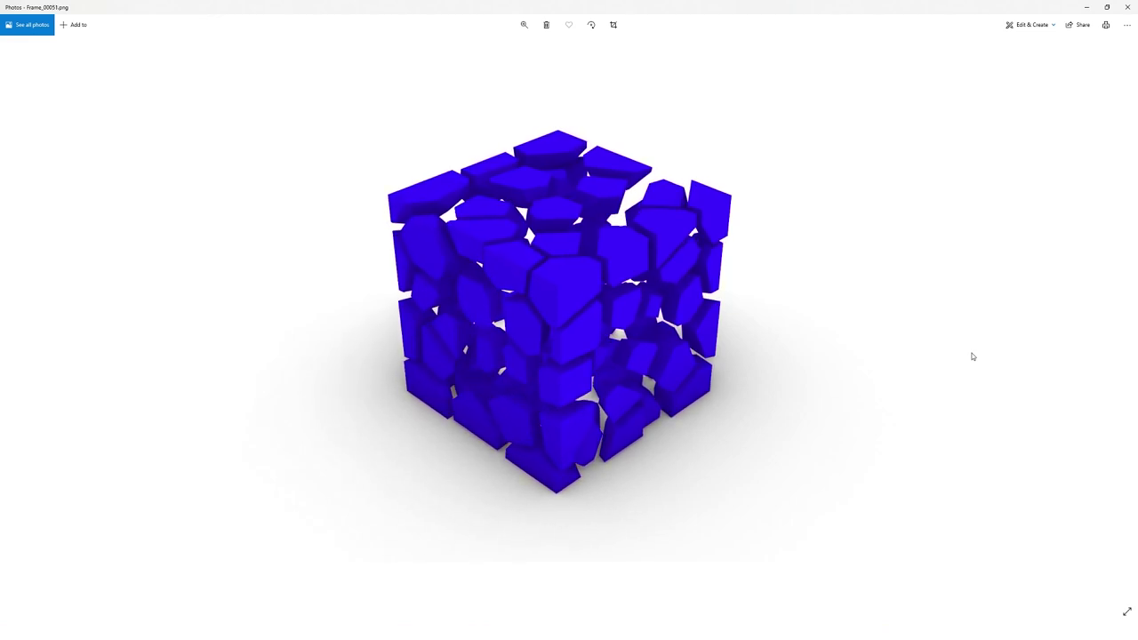
pyautogui.scroll(-8, 972, 356)
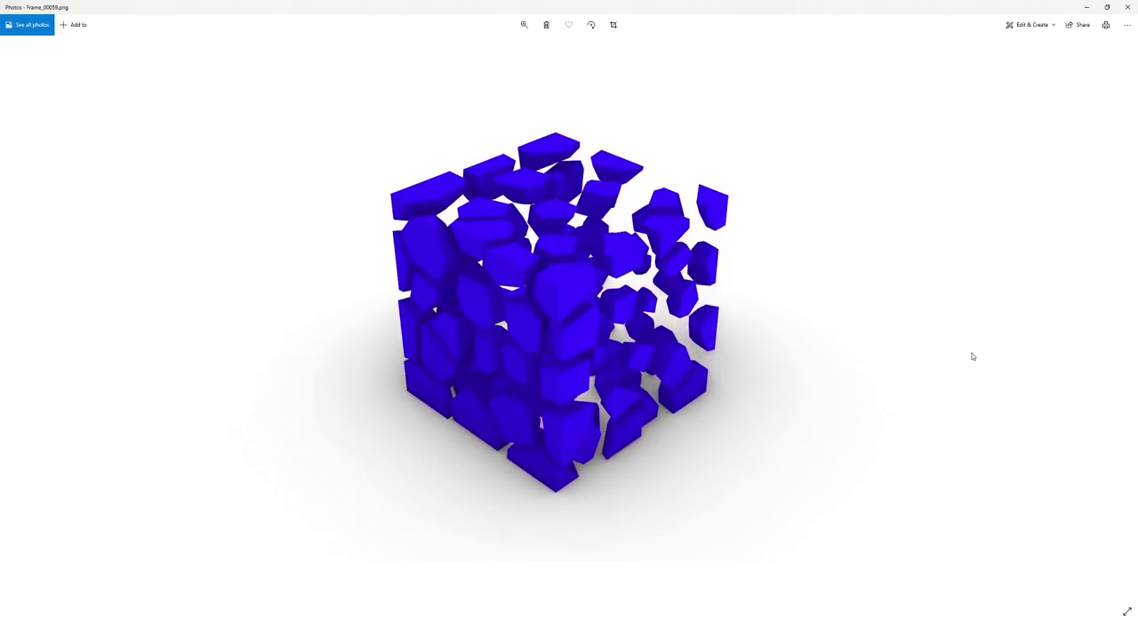
pyautogui.scroll(-8, 972, 356)
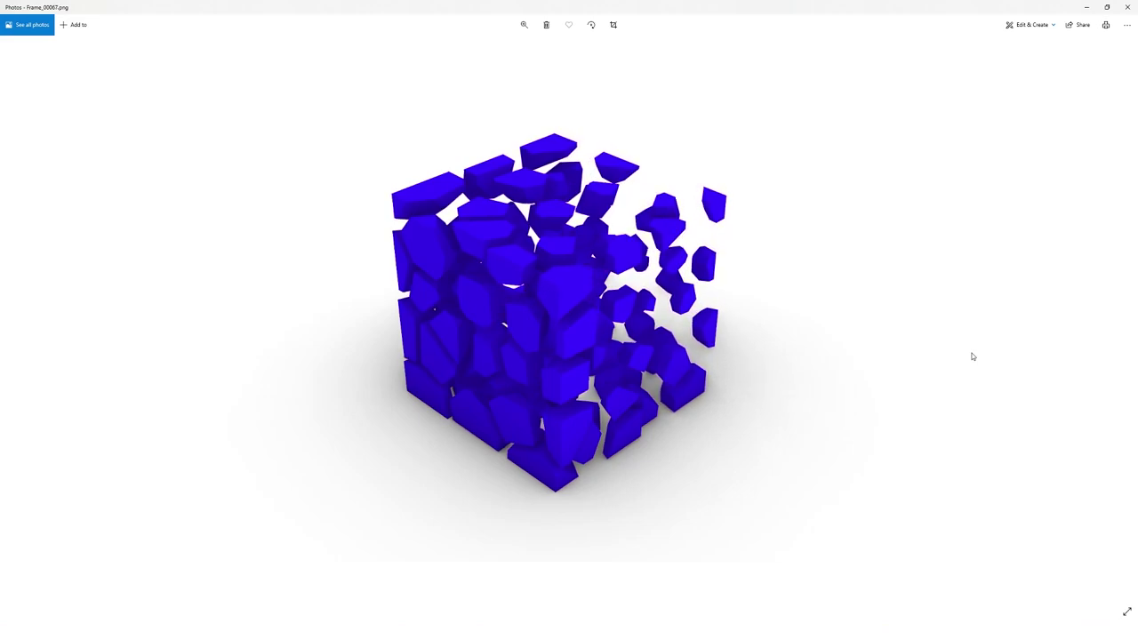